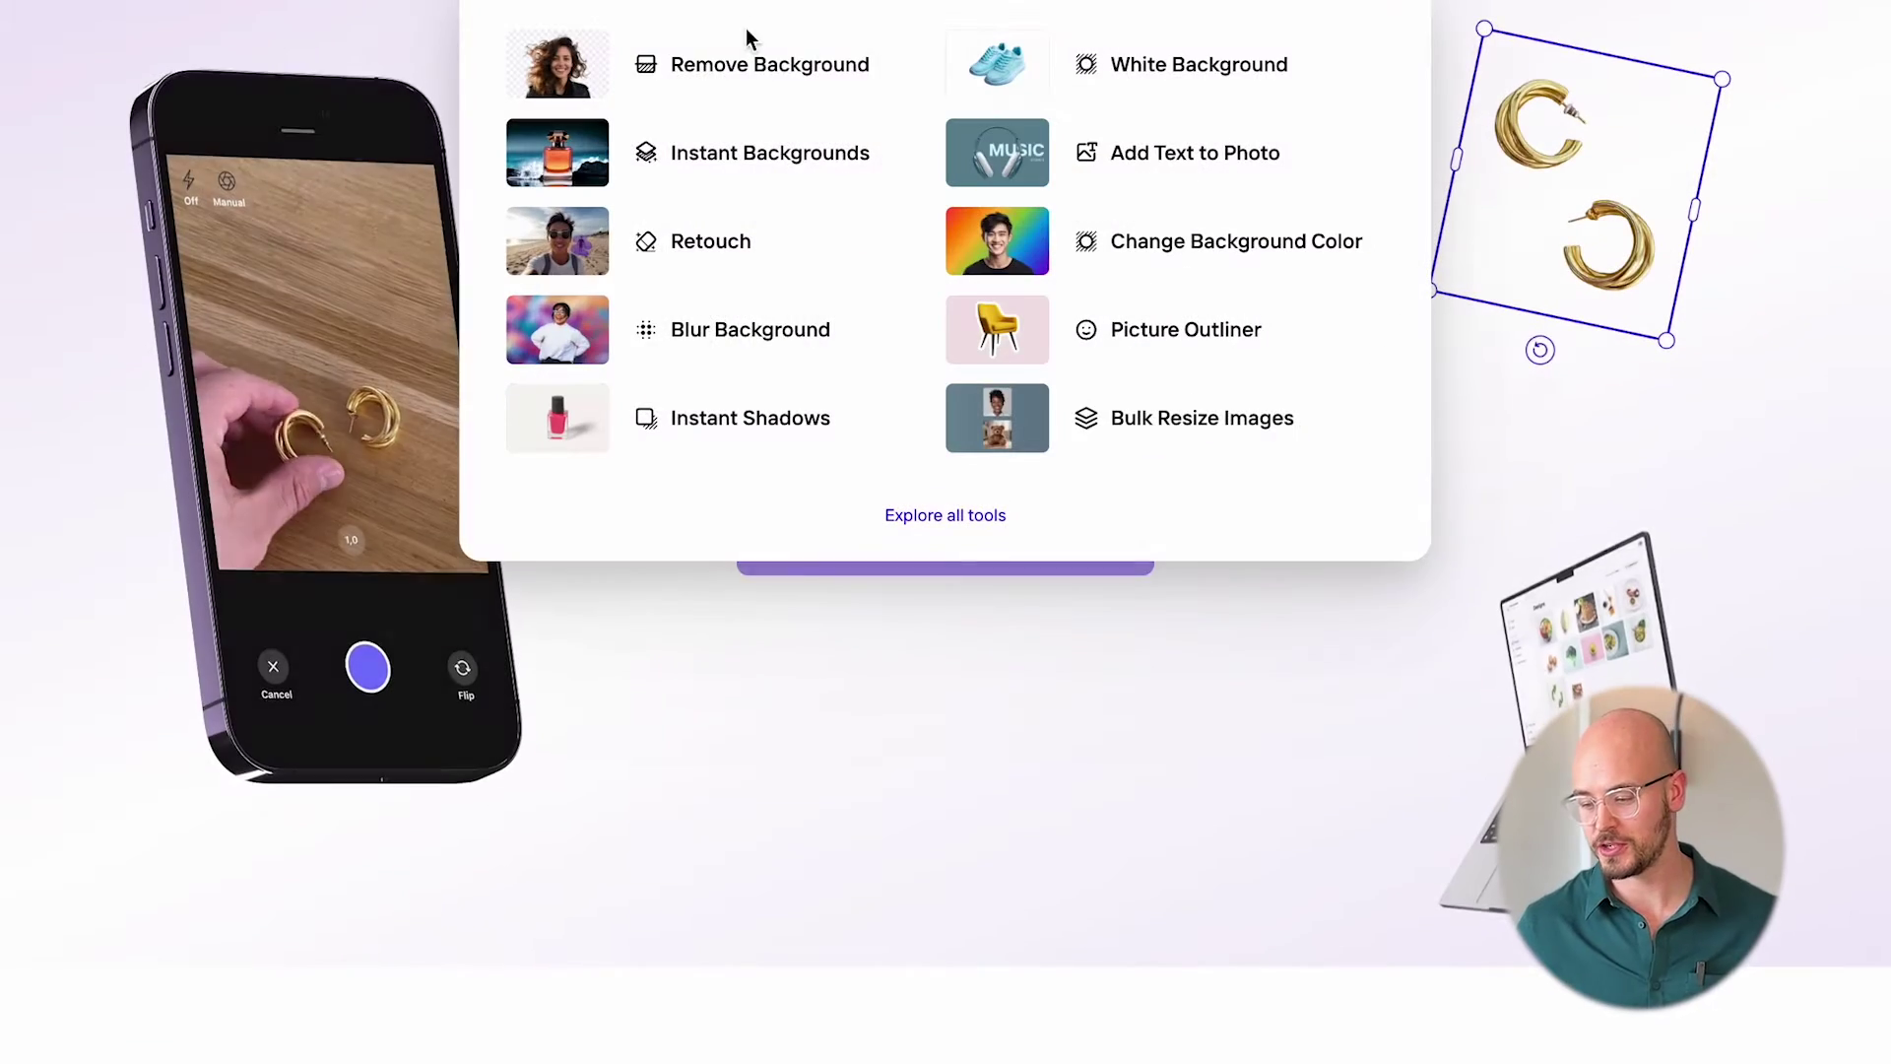
Open PhotoRoom's Remove Background tool from the Tools menu.
click(741, 65)
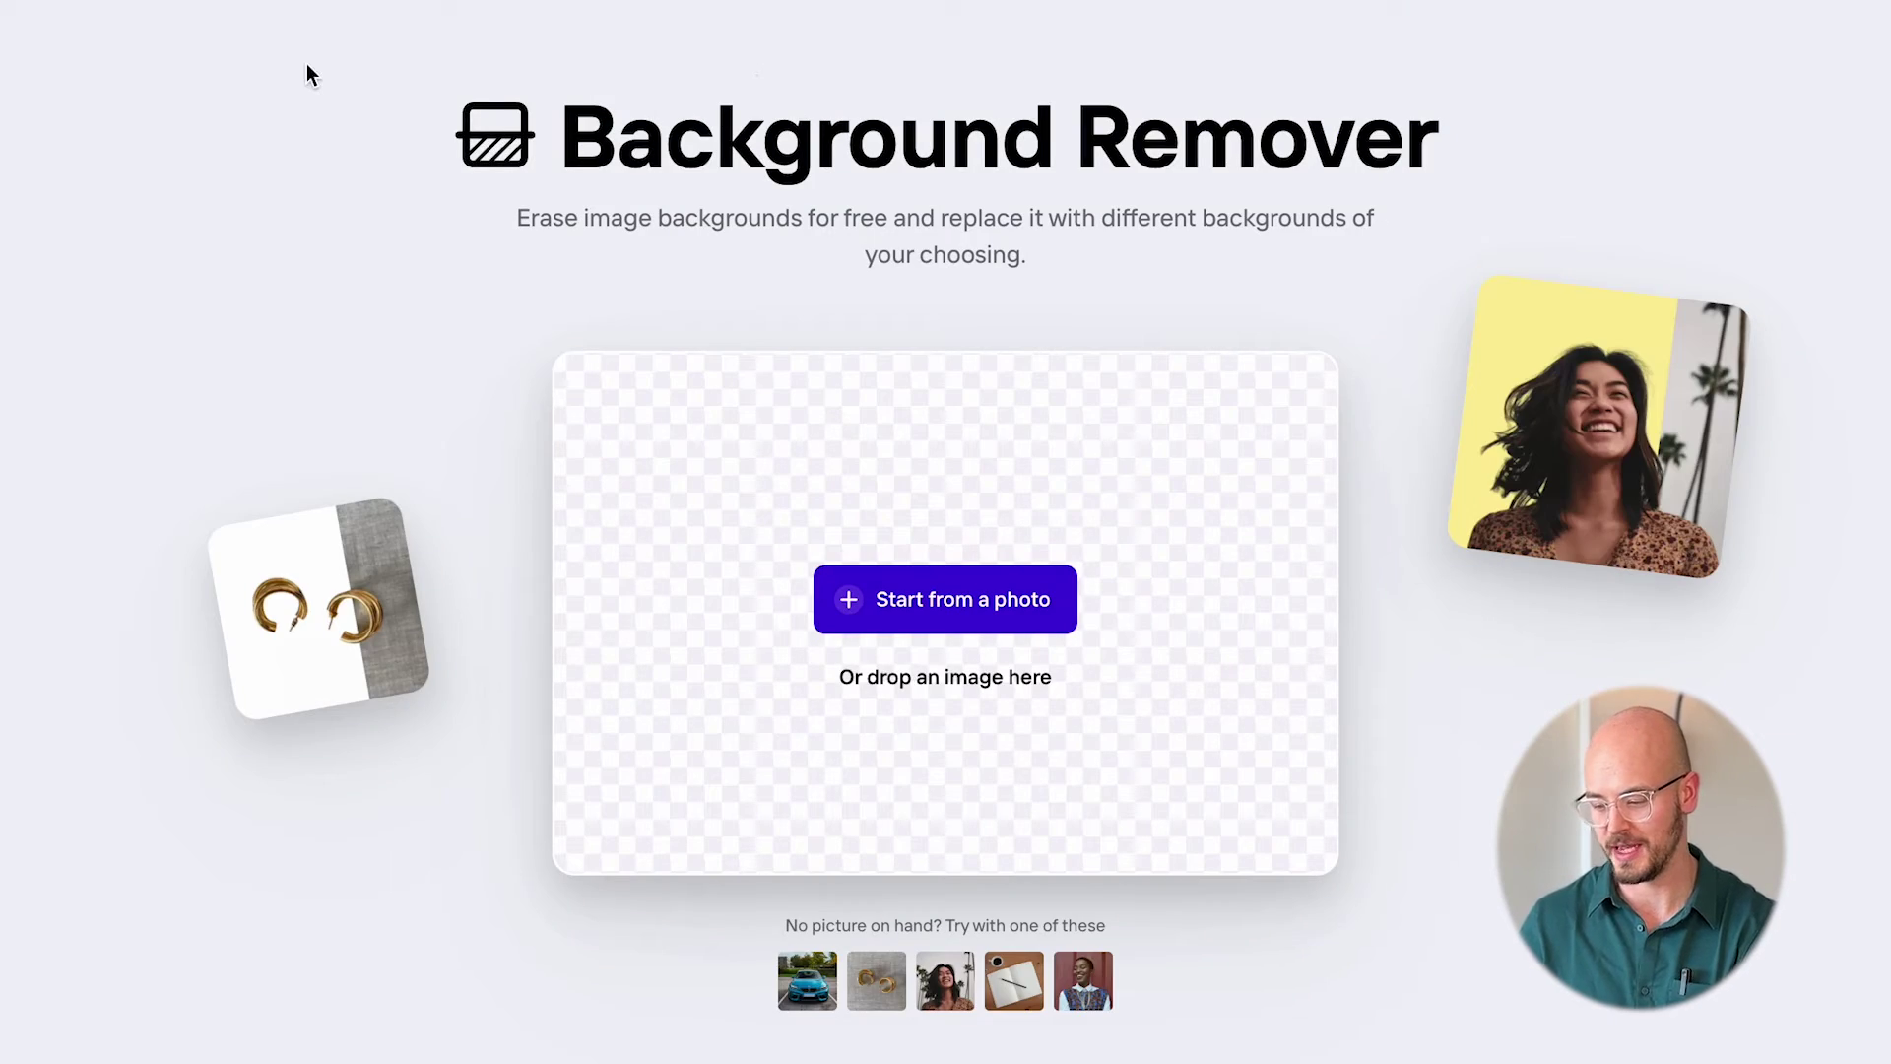
Drag the hand cream photo from the Downloads folder into the Background Remover.
key(super+Tab)
click(218, 386)
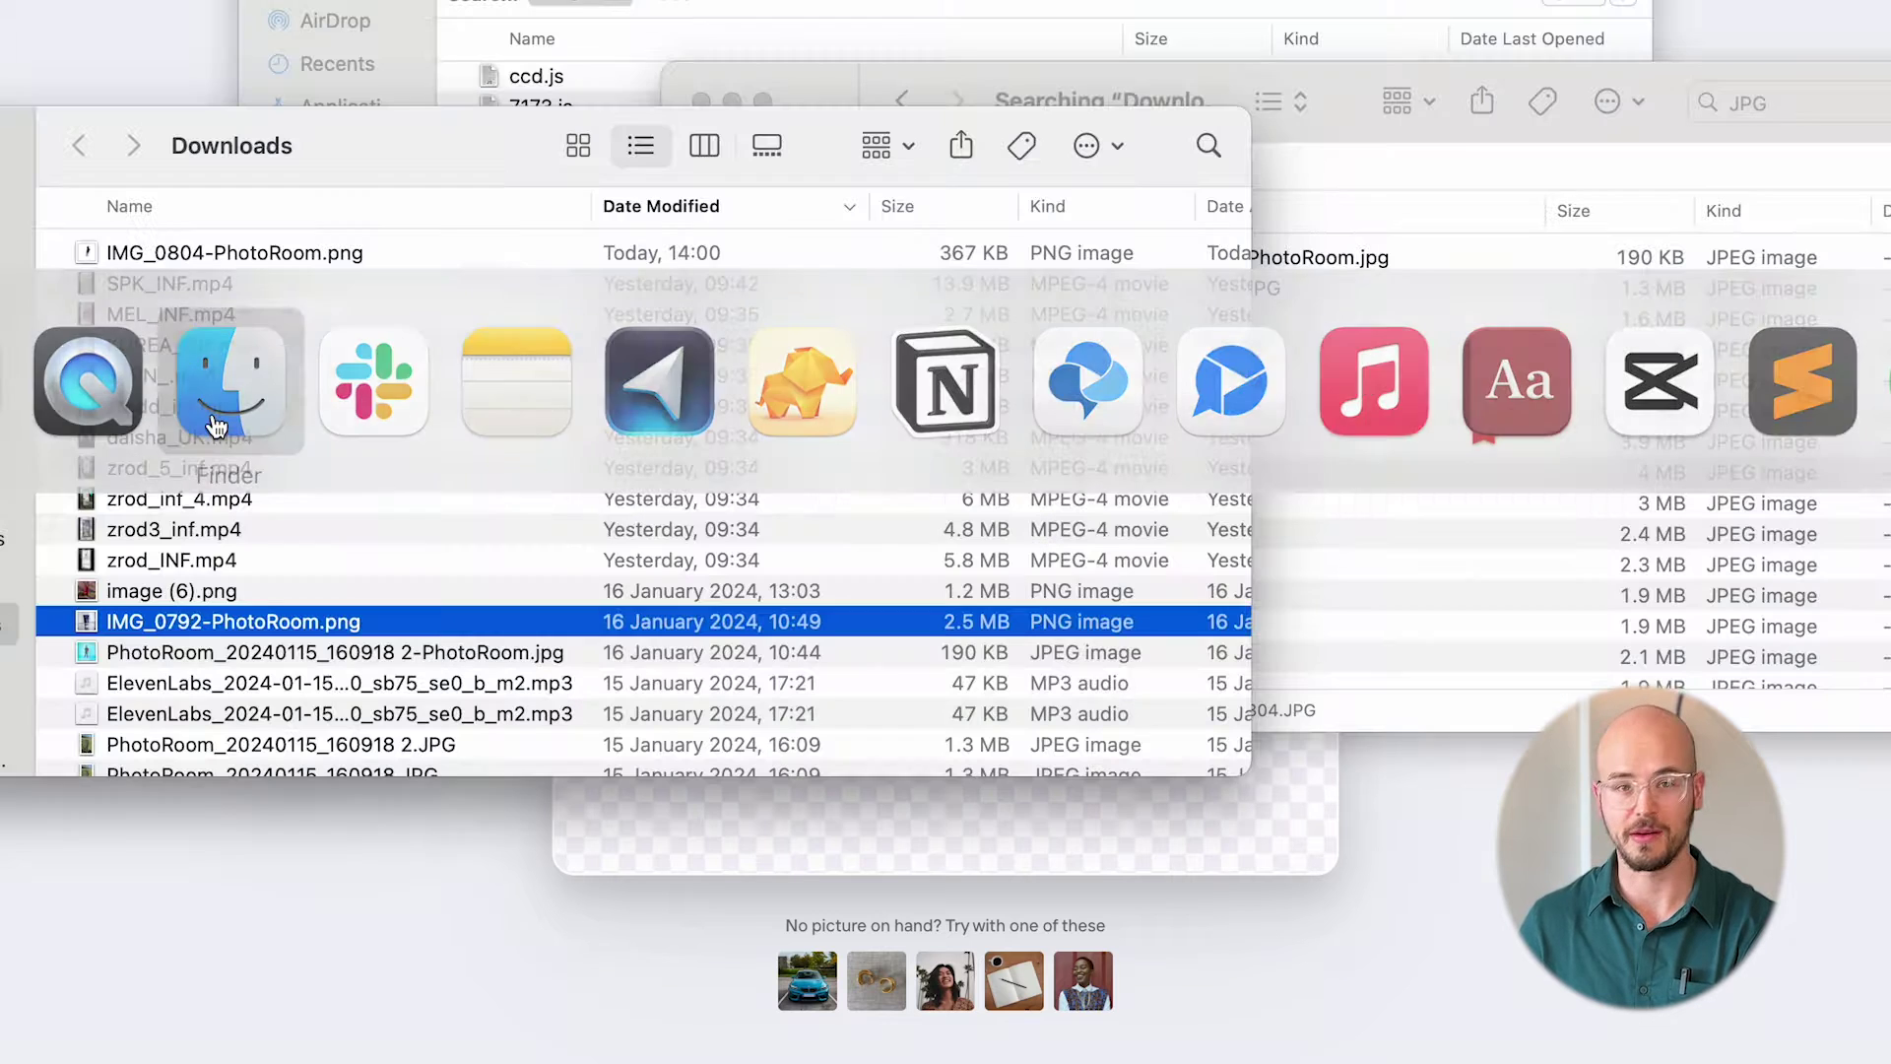
drag(212, 609, 599, 964)
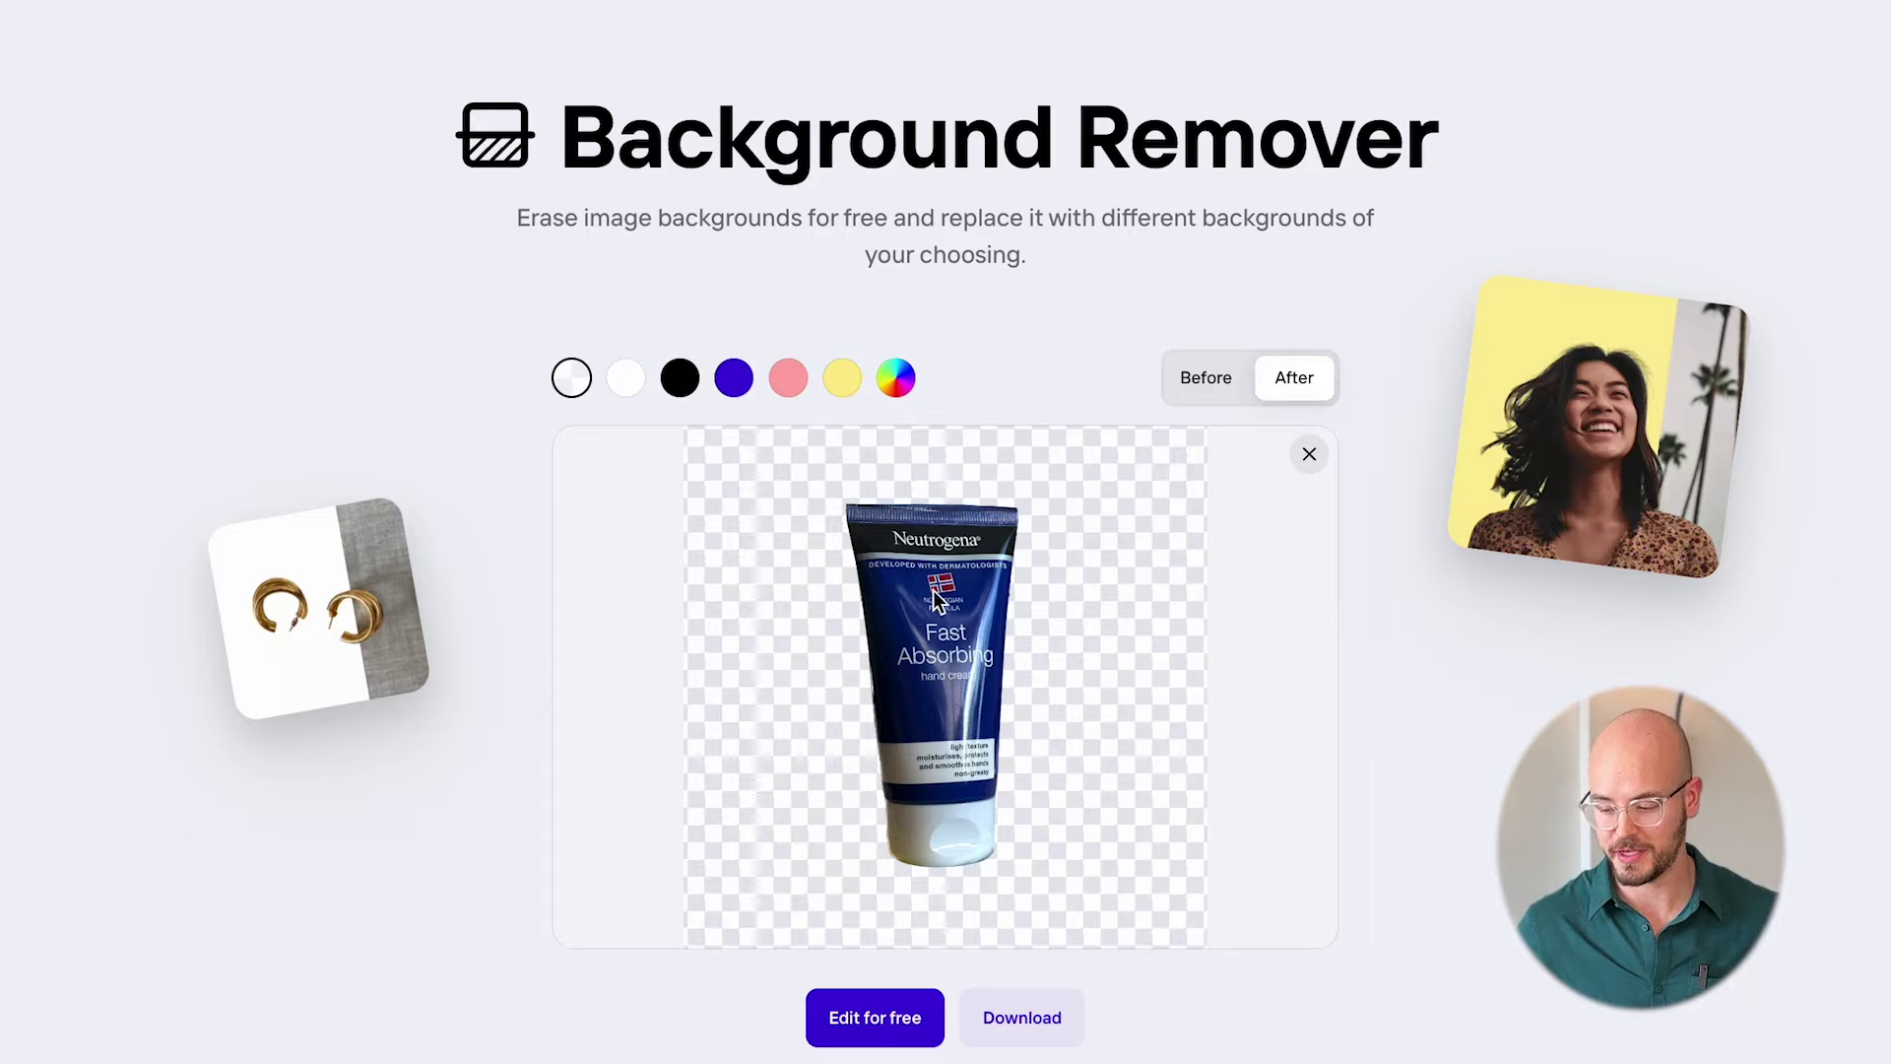
Try white, then settle on a black backdrop, comparing Before/After with the original.
click(626, 385)
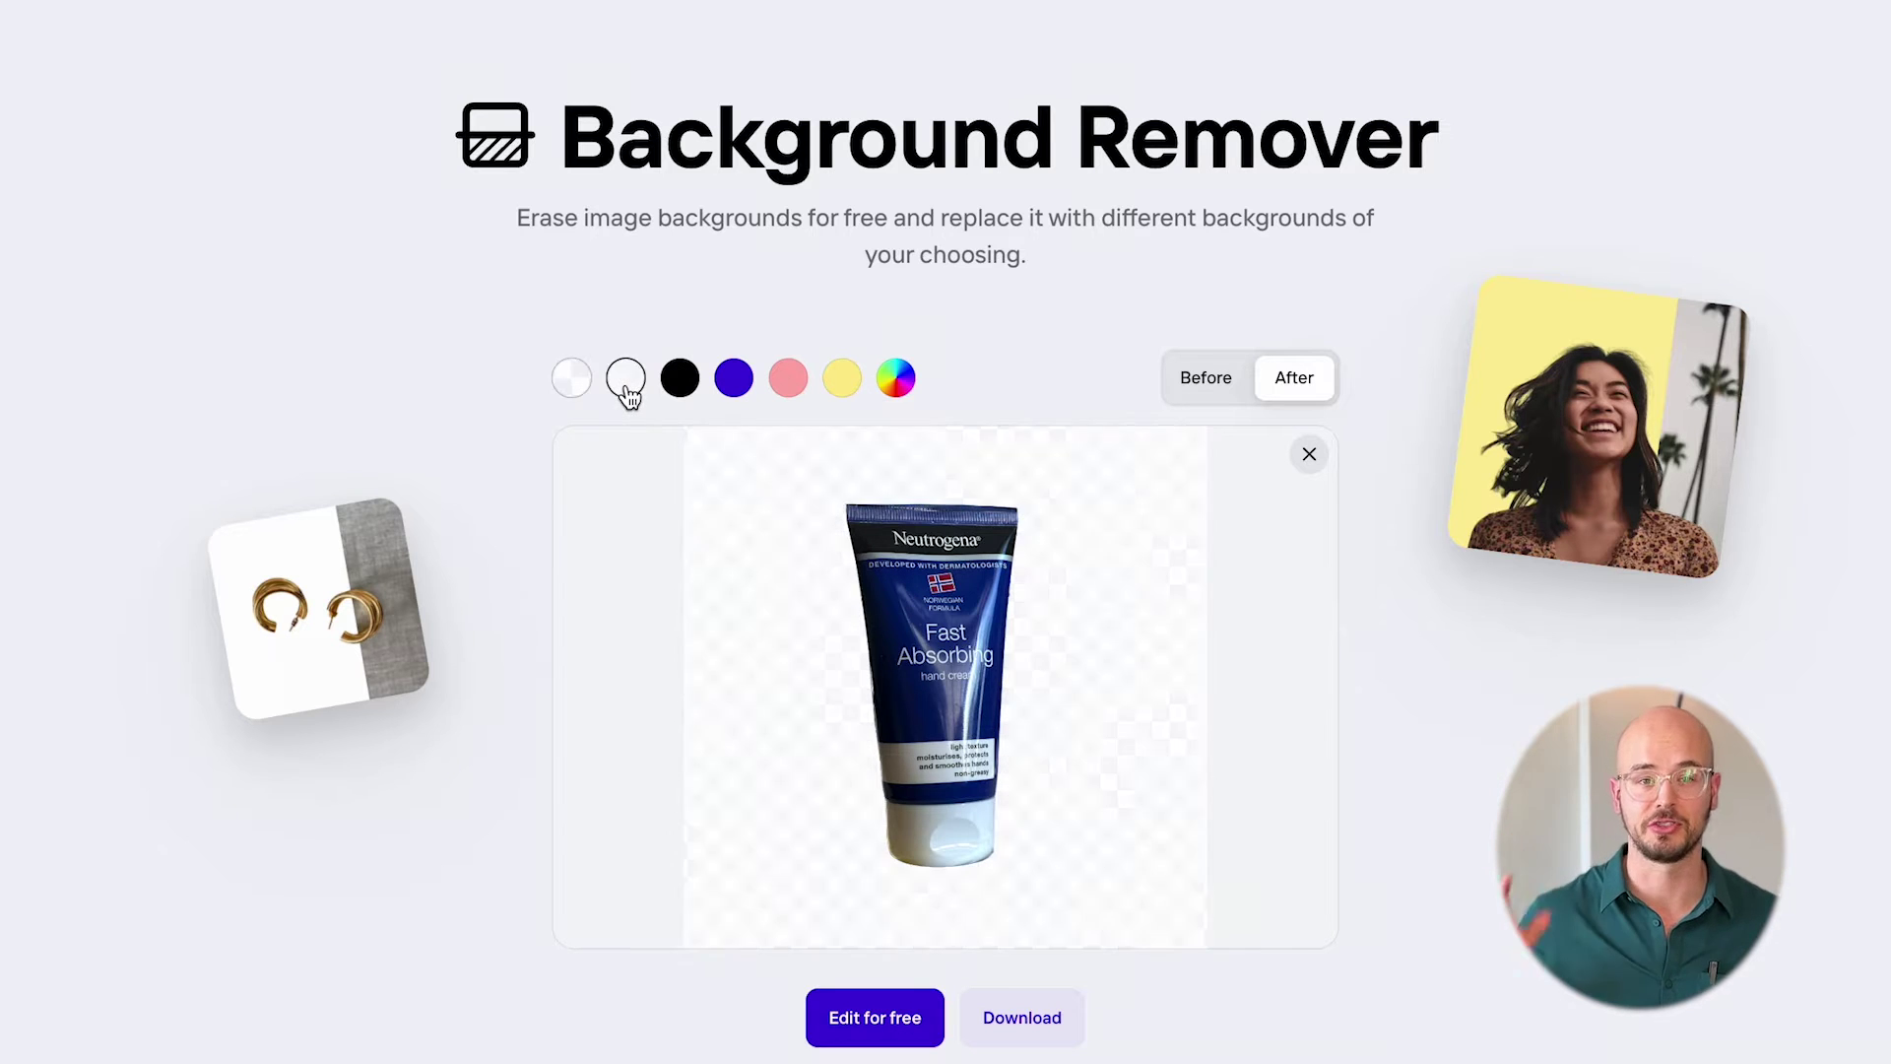
click(677, 384)
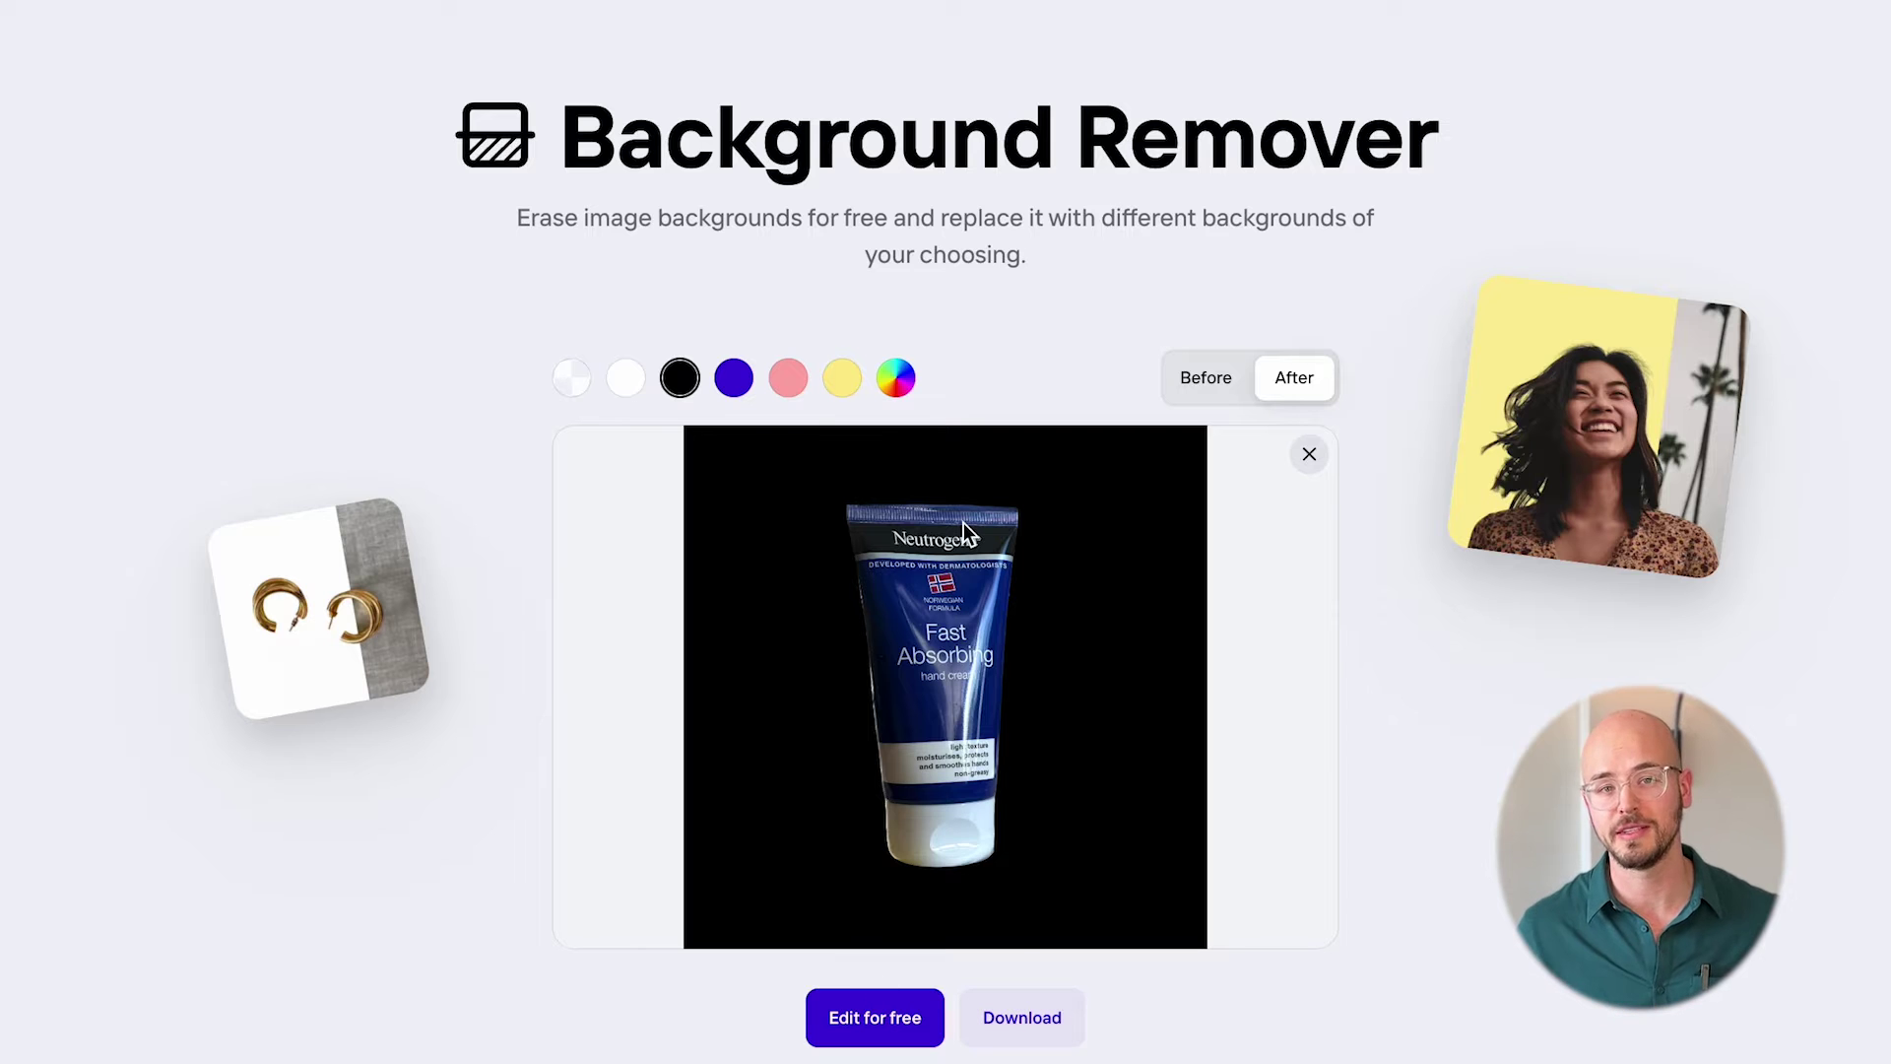
click(1206, 379)
click(1292, 386)
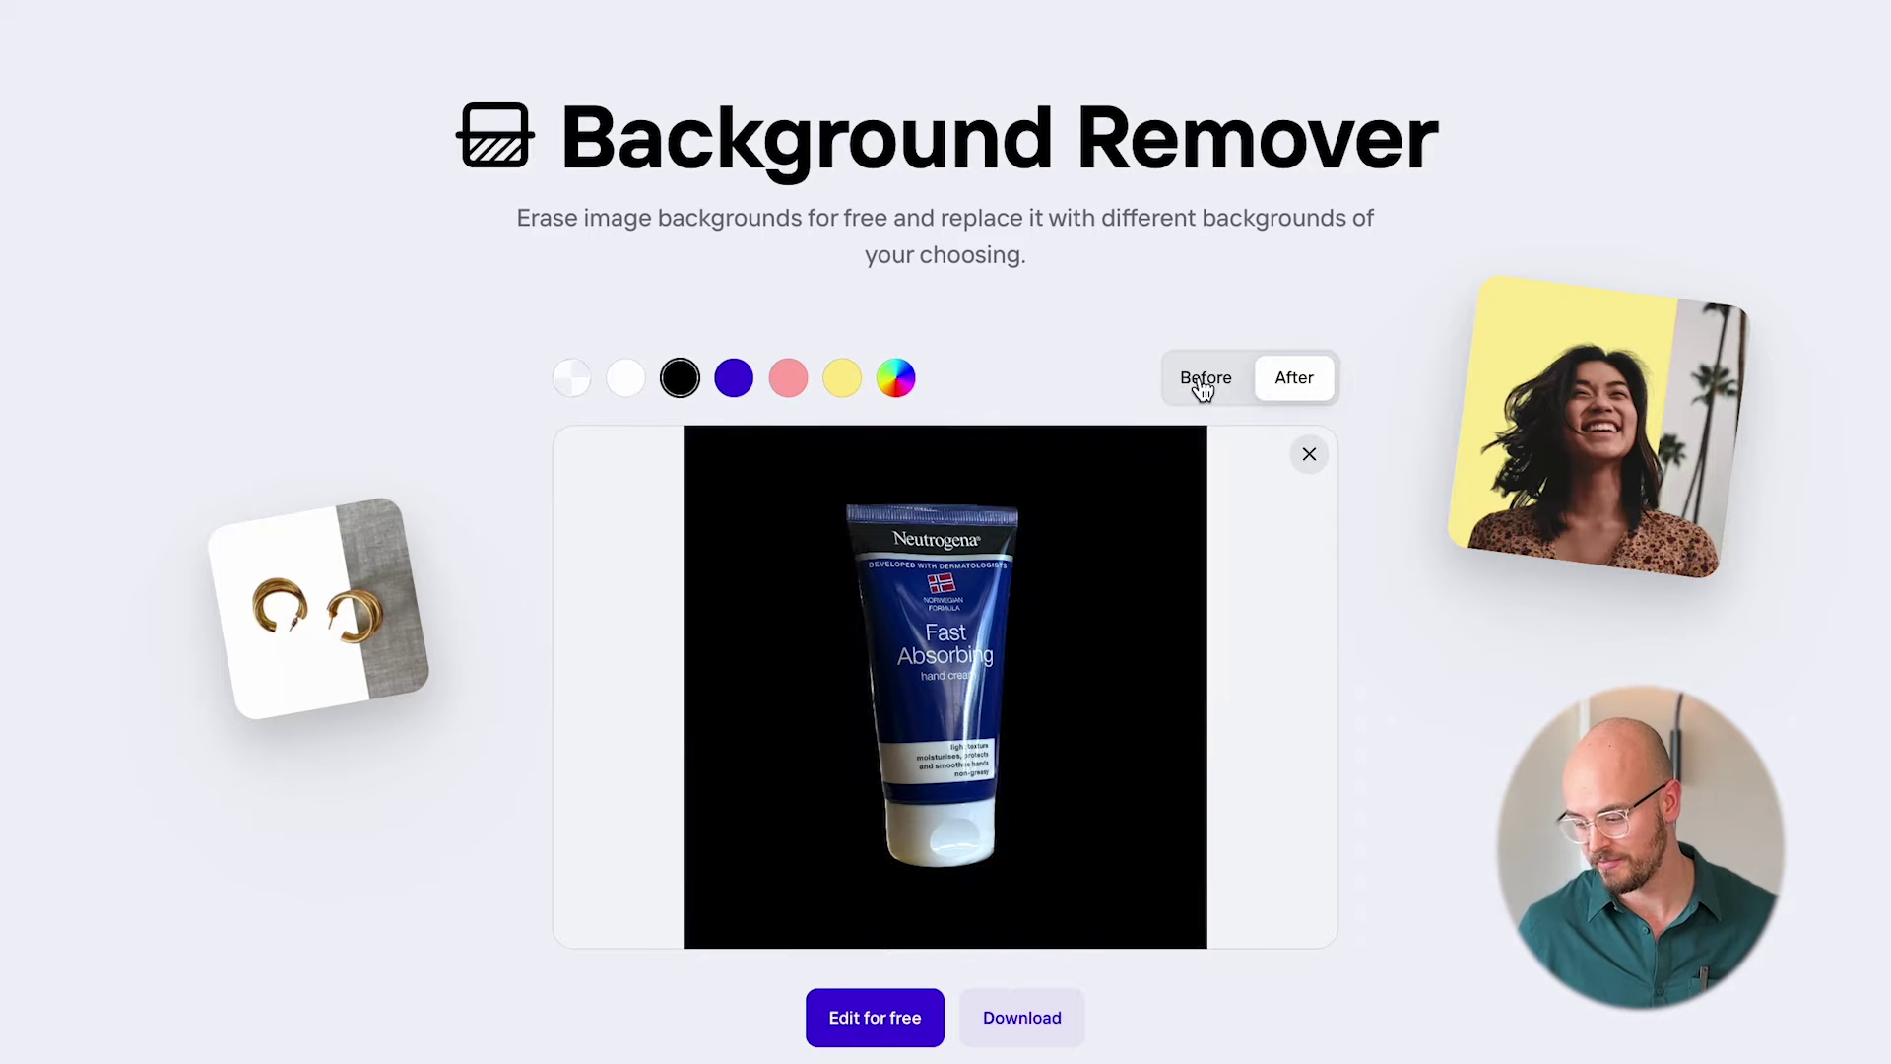
click(1202, 382)
click(1290, 394)
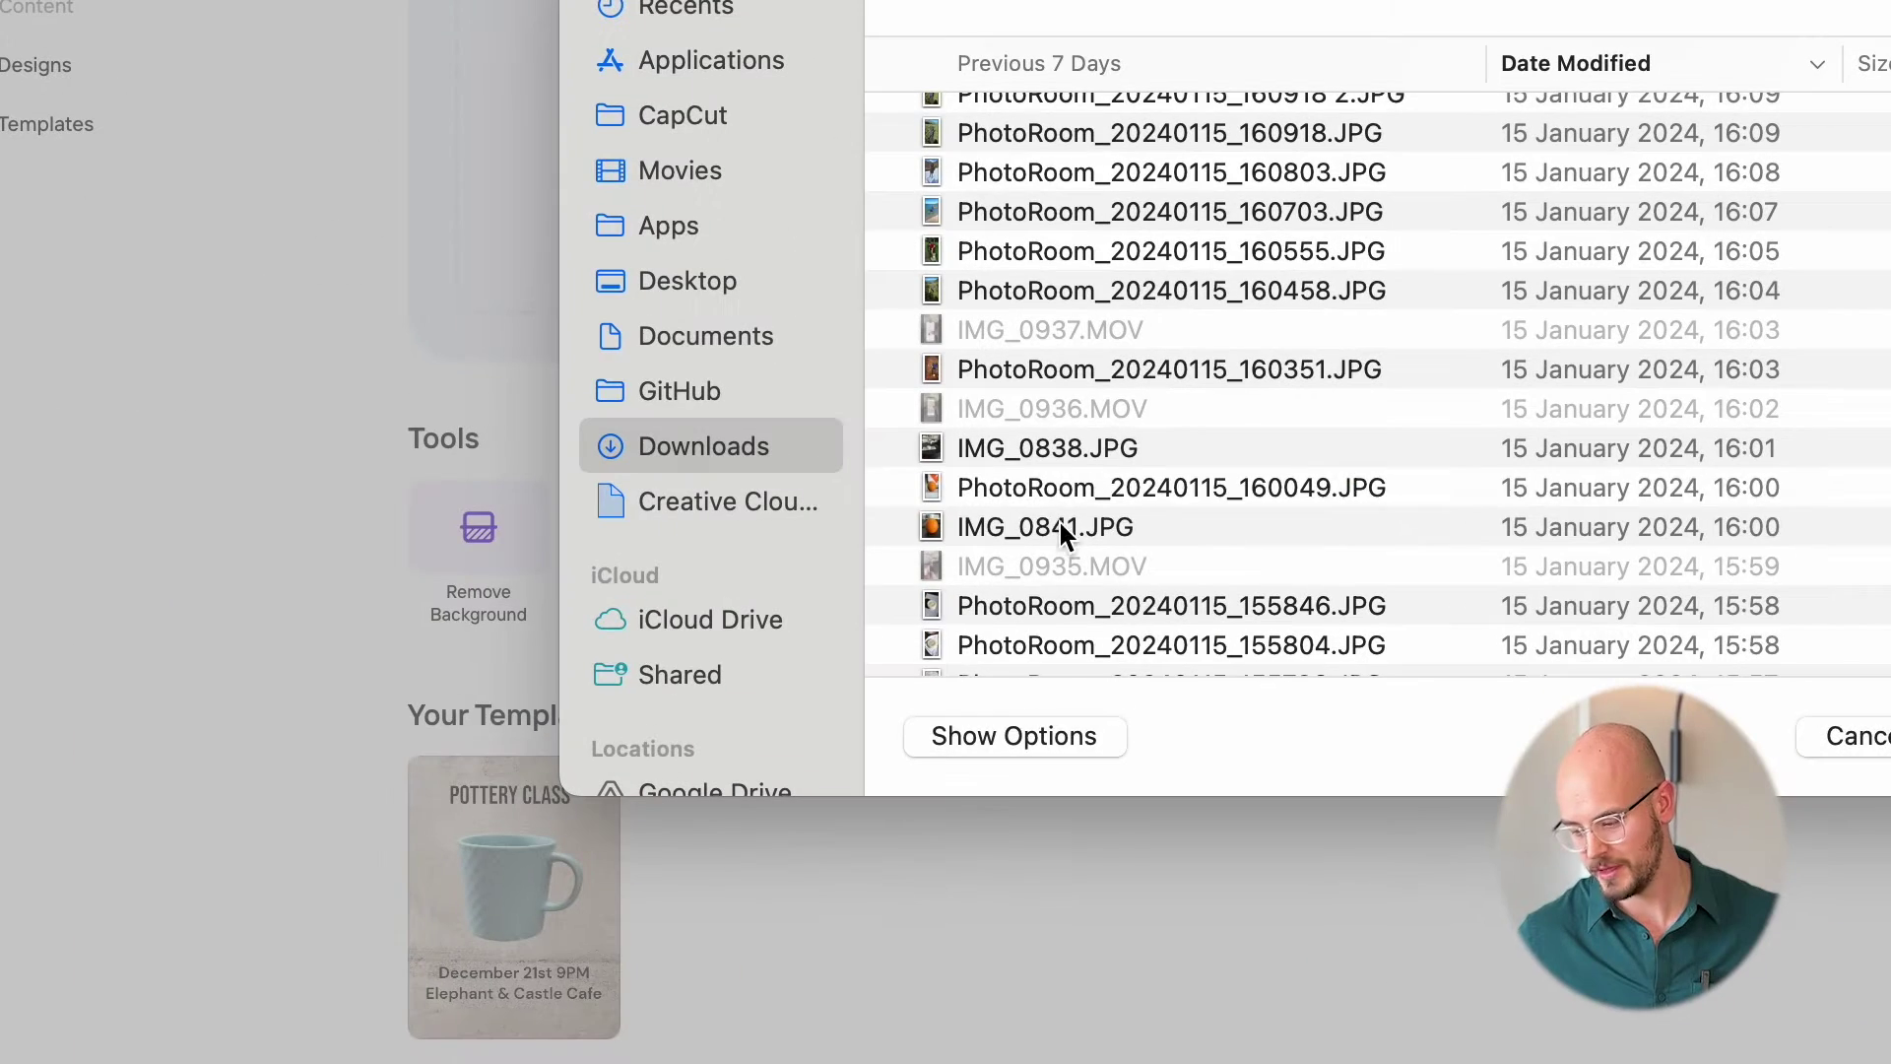
Select PhotoRoom_20240115_160049.JPG, preview it, and open it in the editor.
click(1052, 491)
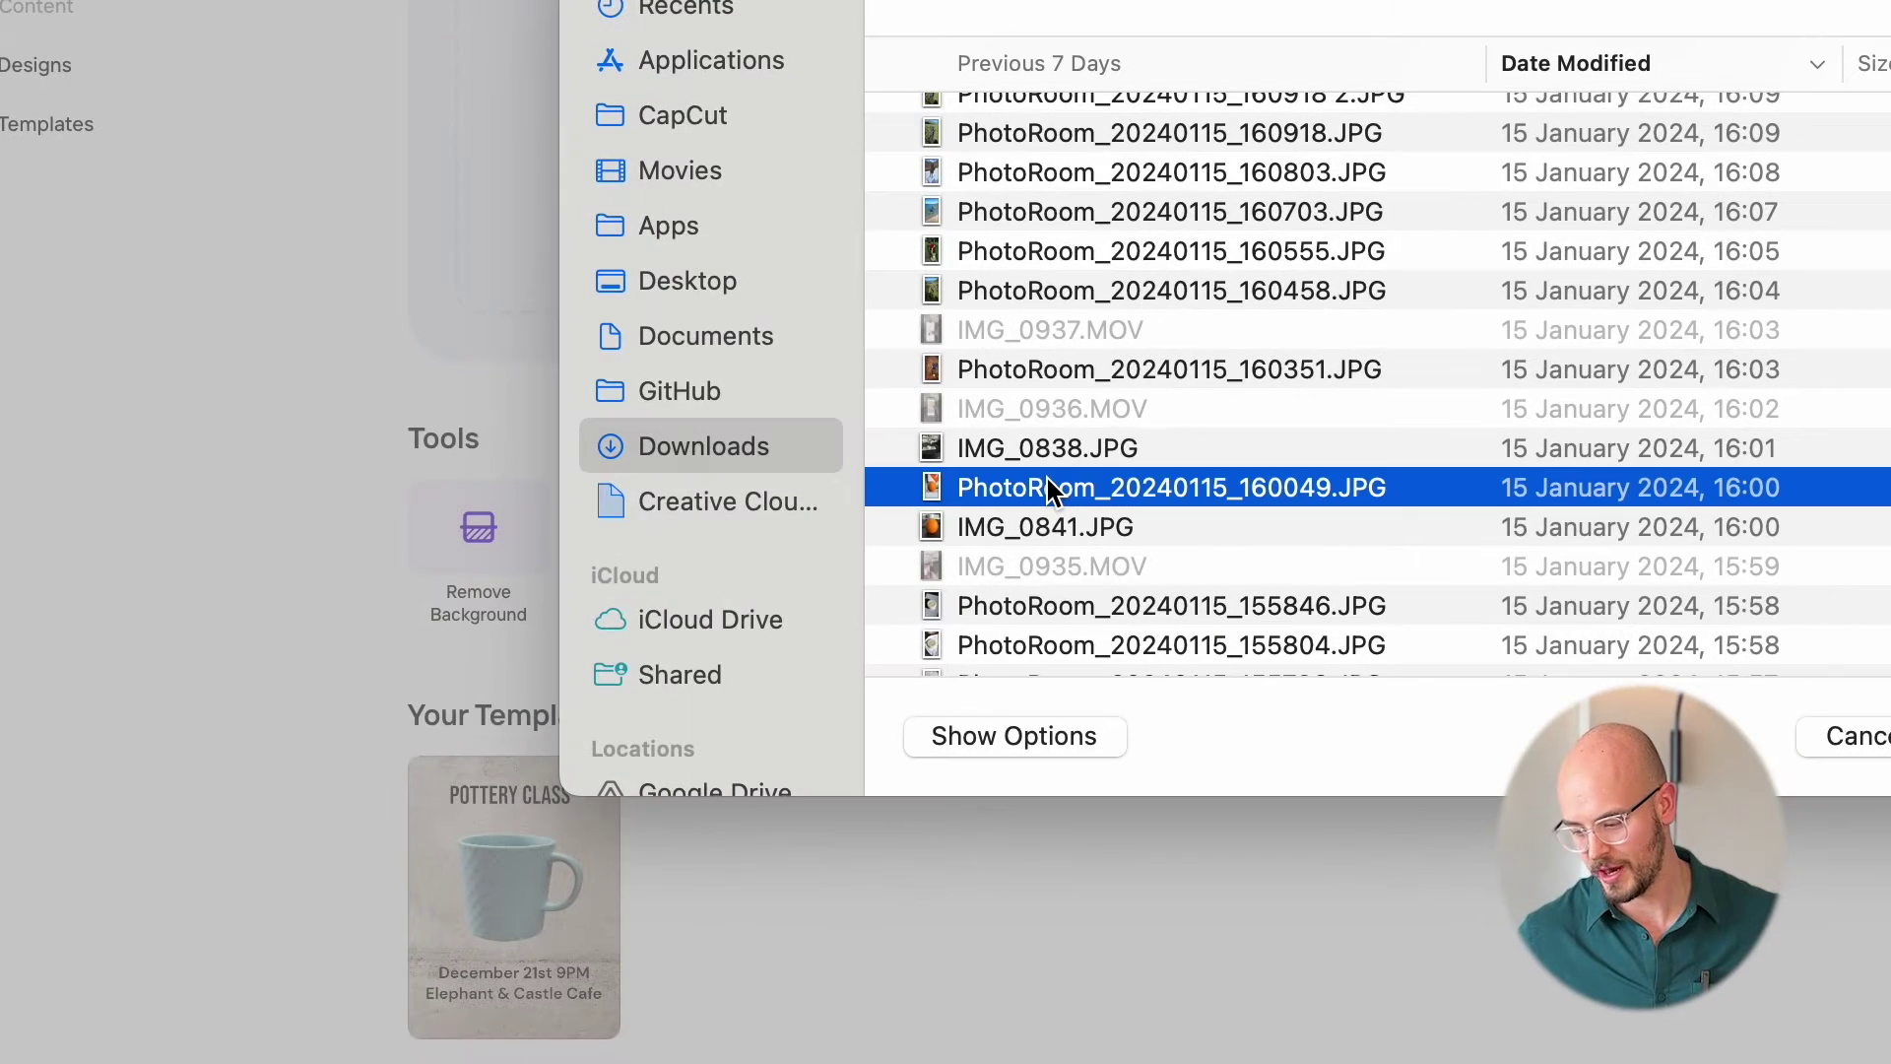
key(space)
key(space)
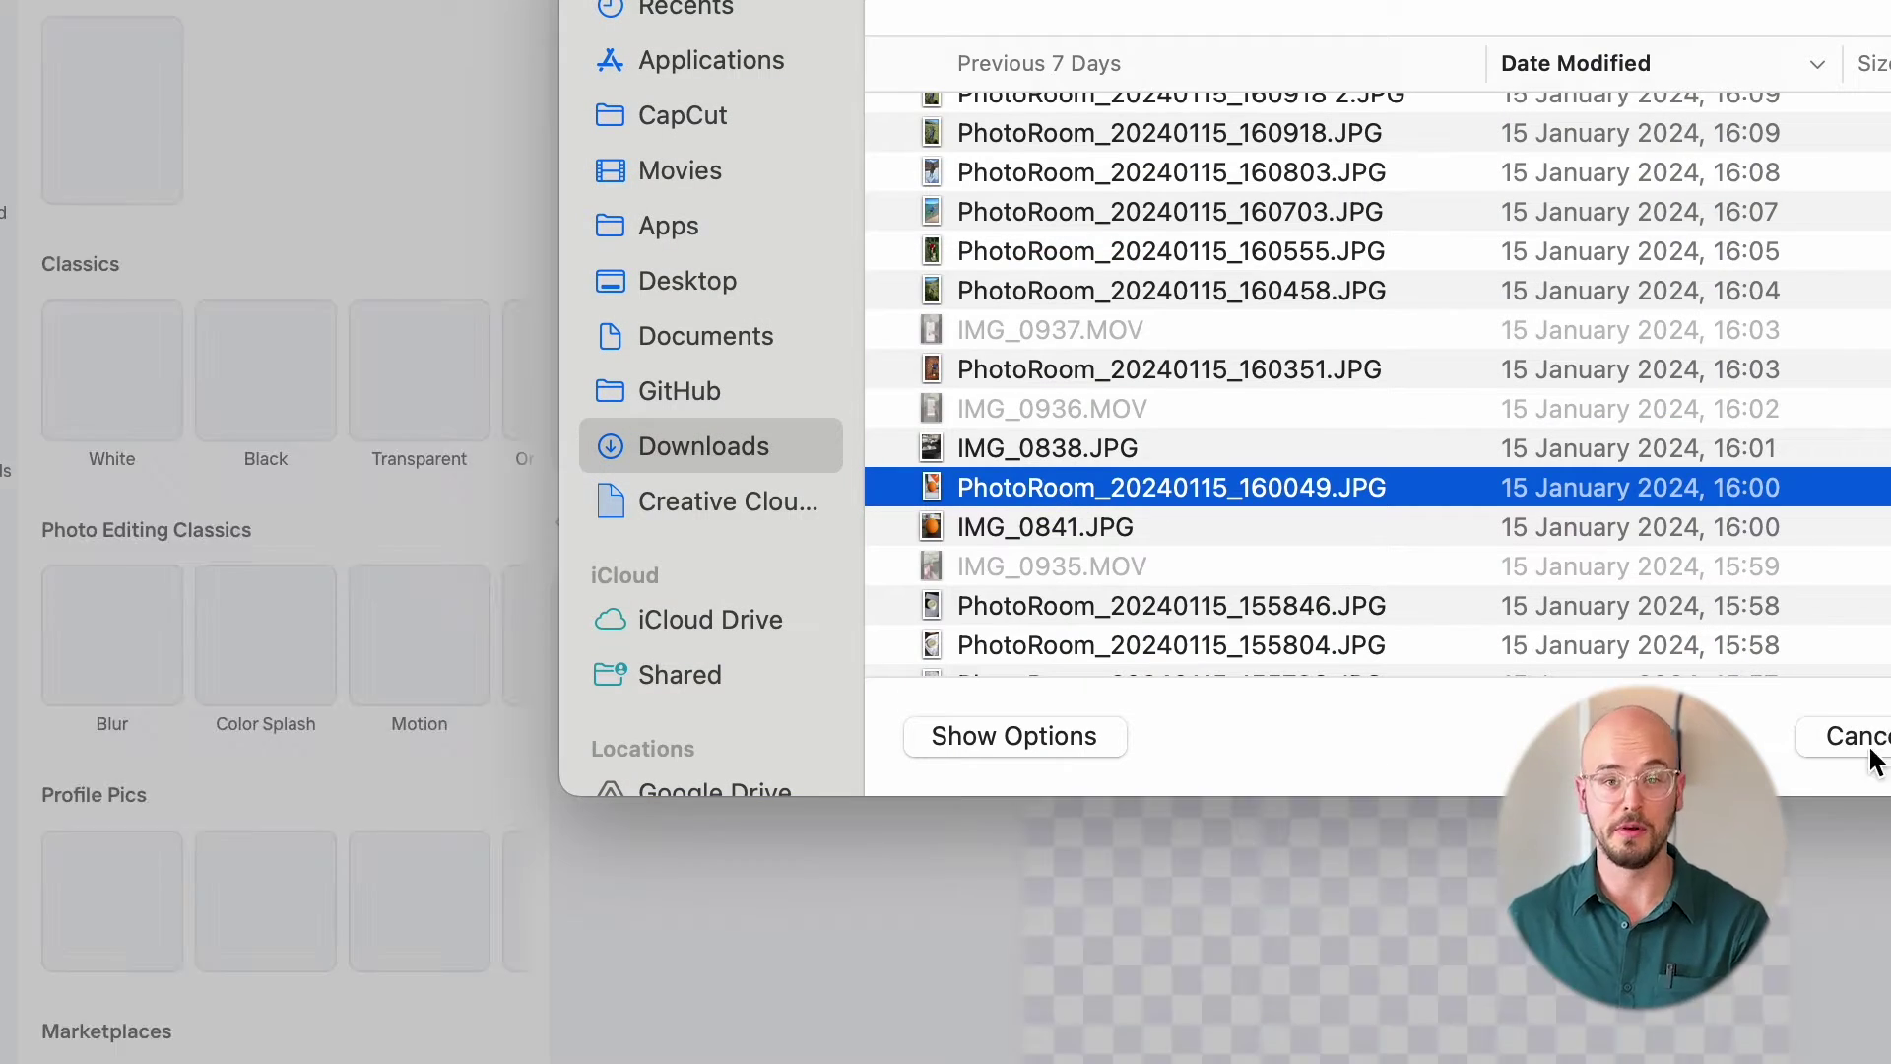
key(Return)
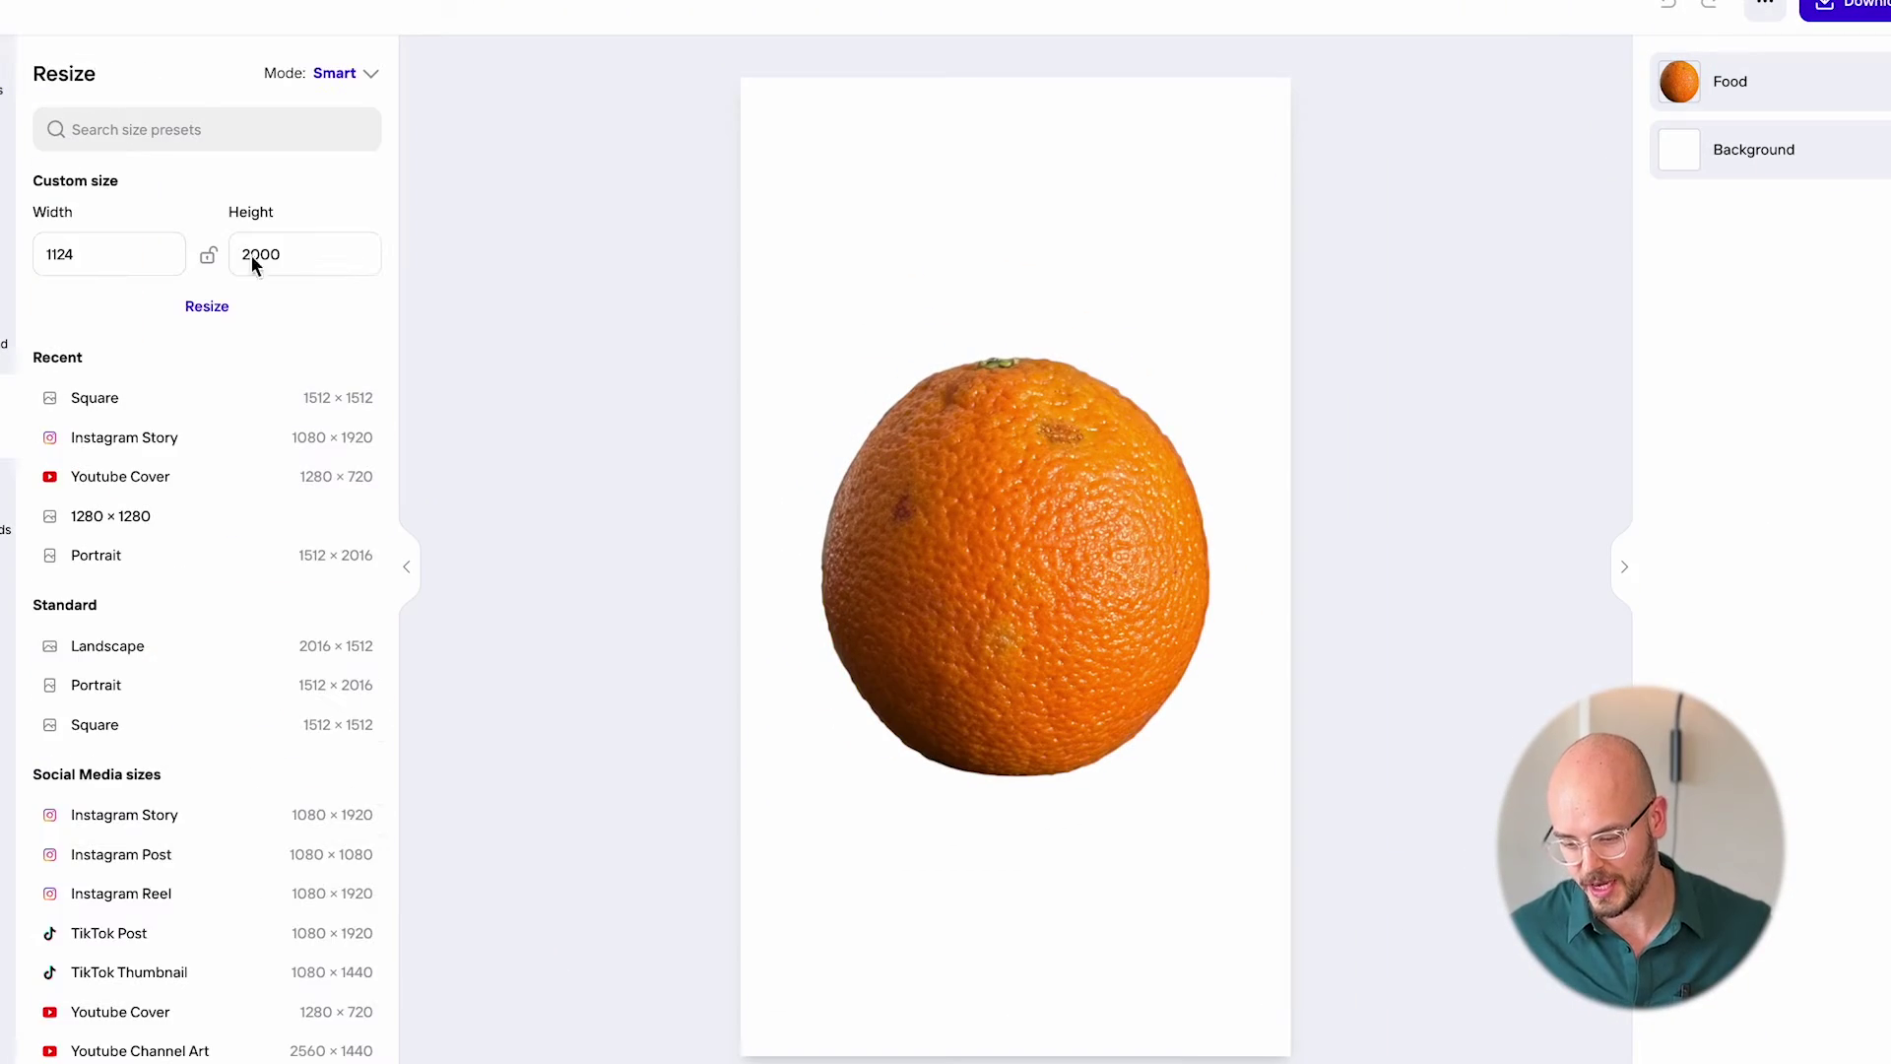
Try Square, YouTube Cover and 1280 × 1280 sizes, ending on the 1512 × 2016 Portrait preset.
click(163, 415)
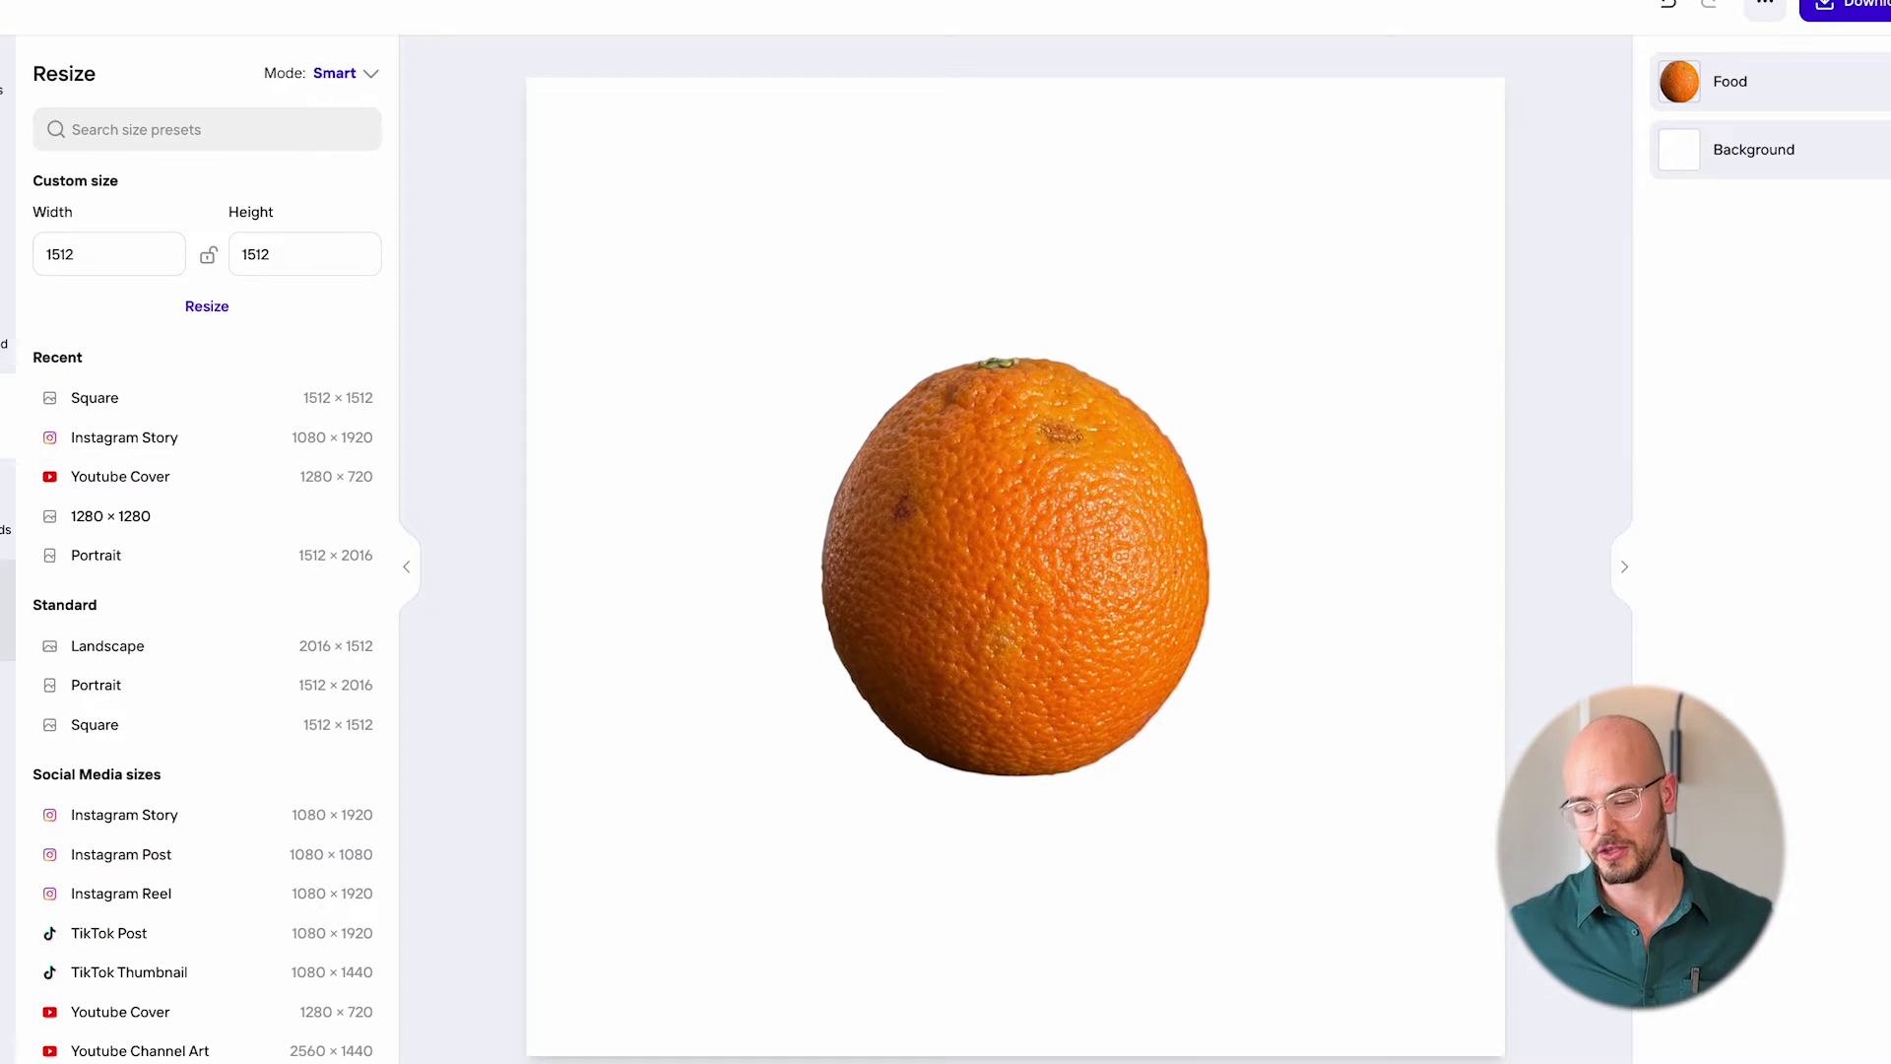
click(156, 479)
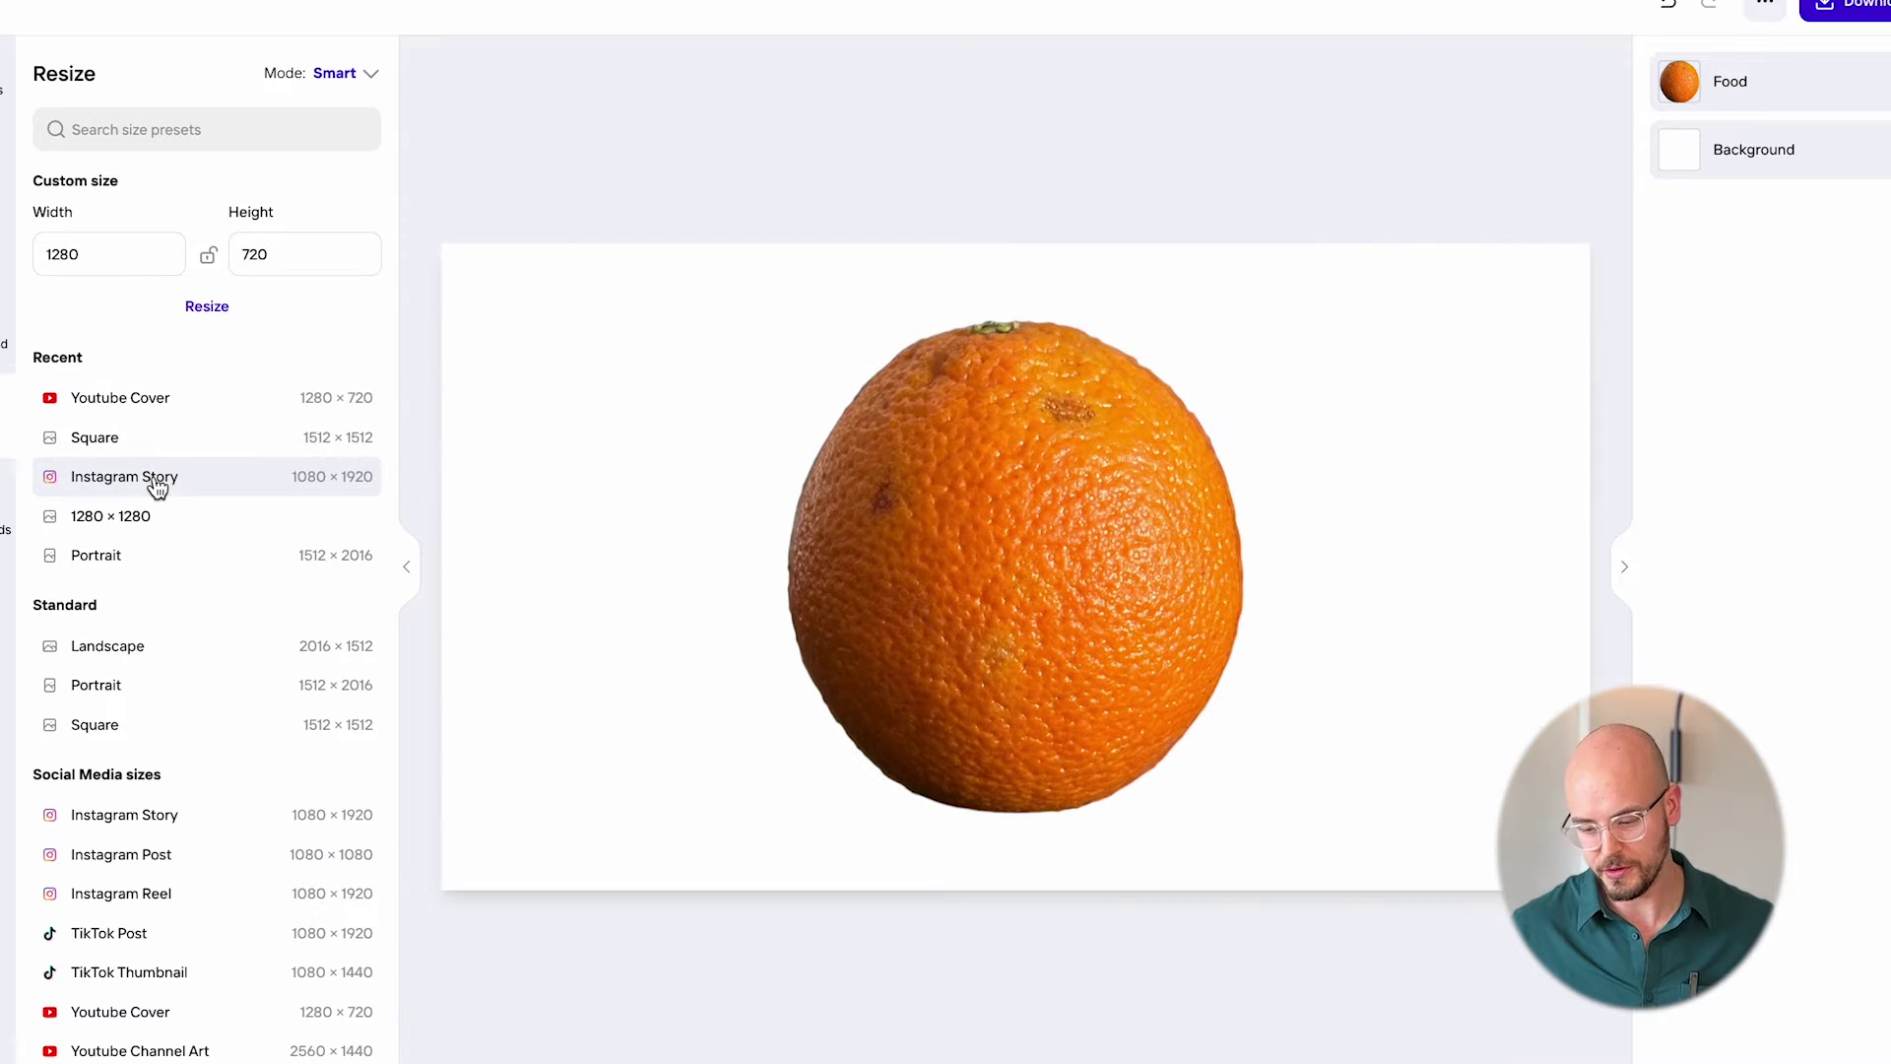
click(153, 520)
click(129, 563)
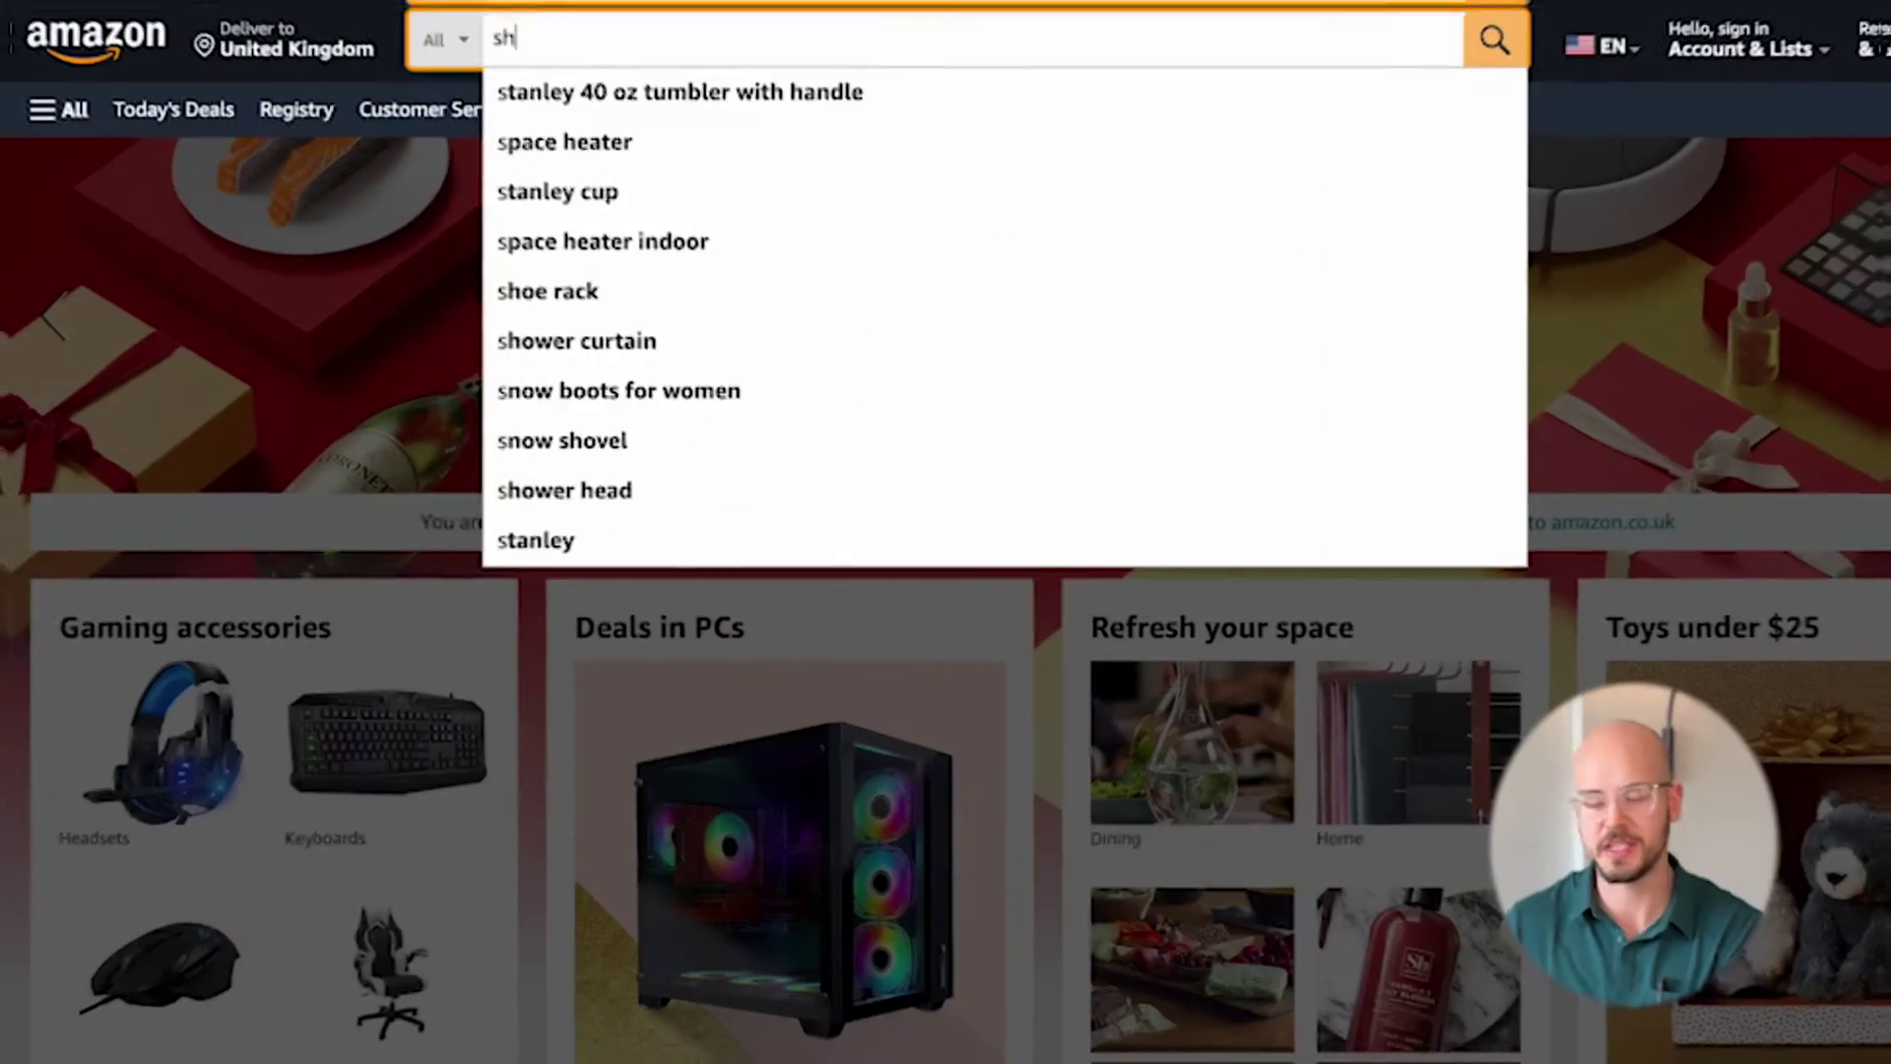
Search Amazon for 'shoes' and scroll through the results.
text(oes)
key(Return)
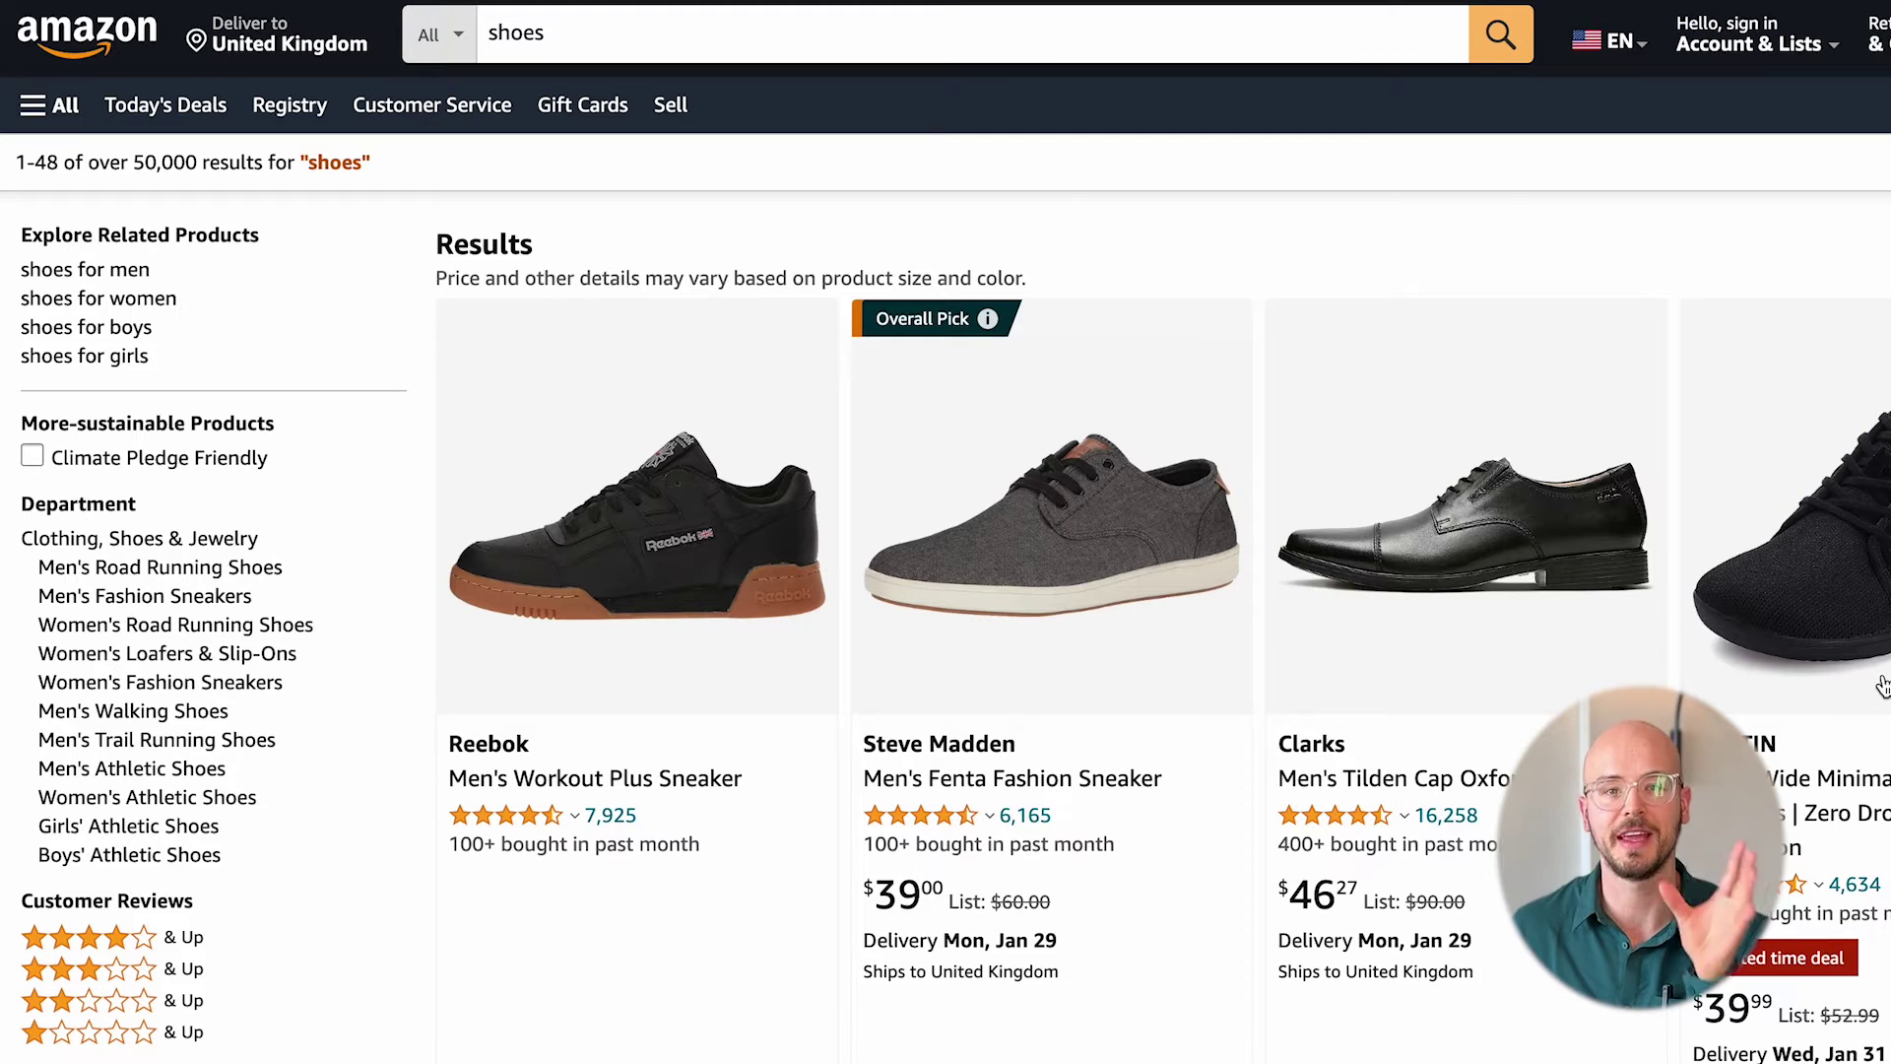
scroll(1479, 678, down, 3)
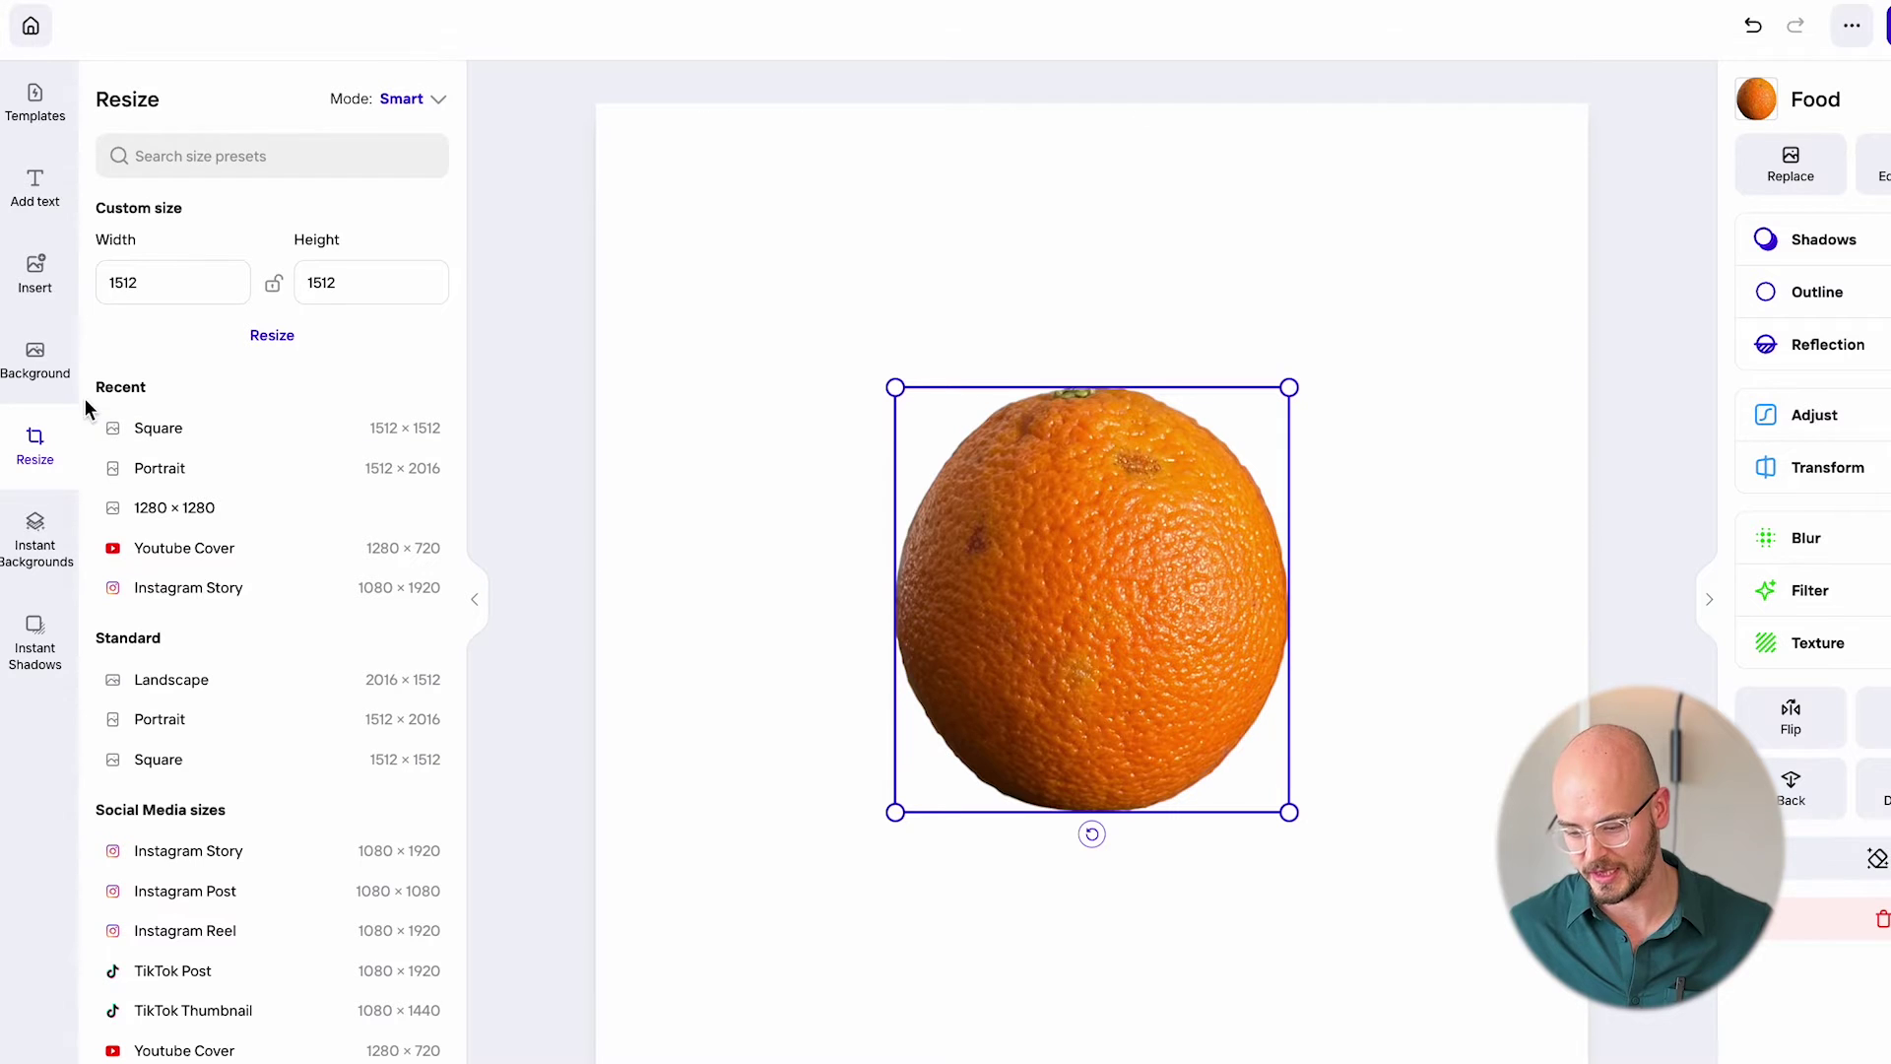
Try Soft, Hard and Floating instant shadows under the orange, settling on Soft.
click(35, 640)
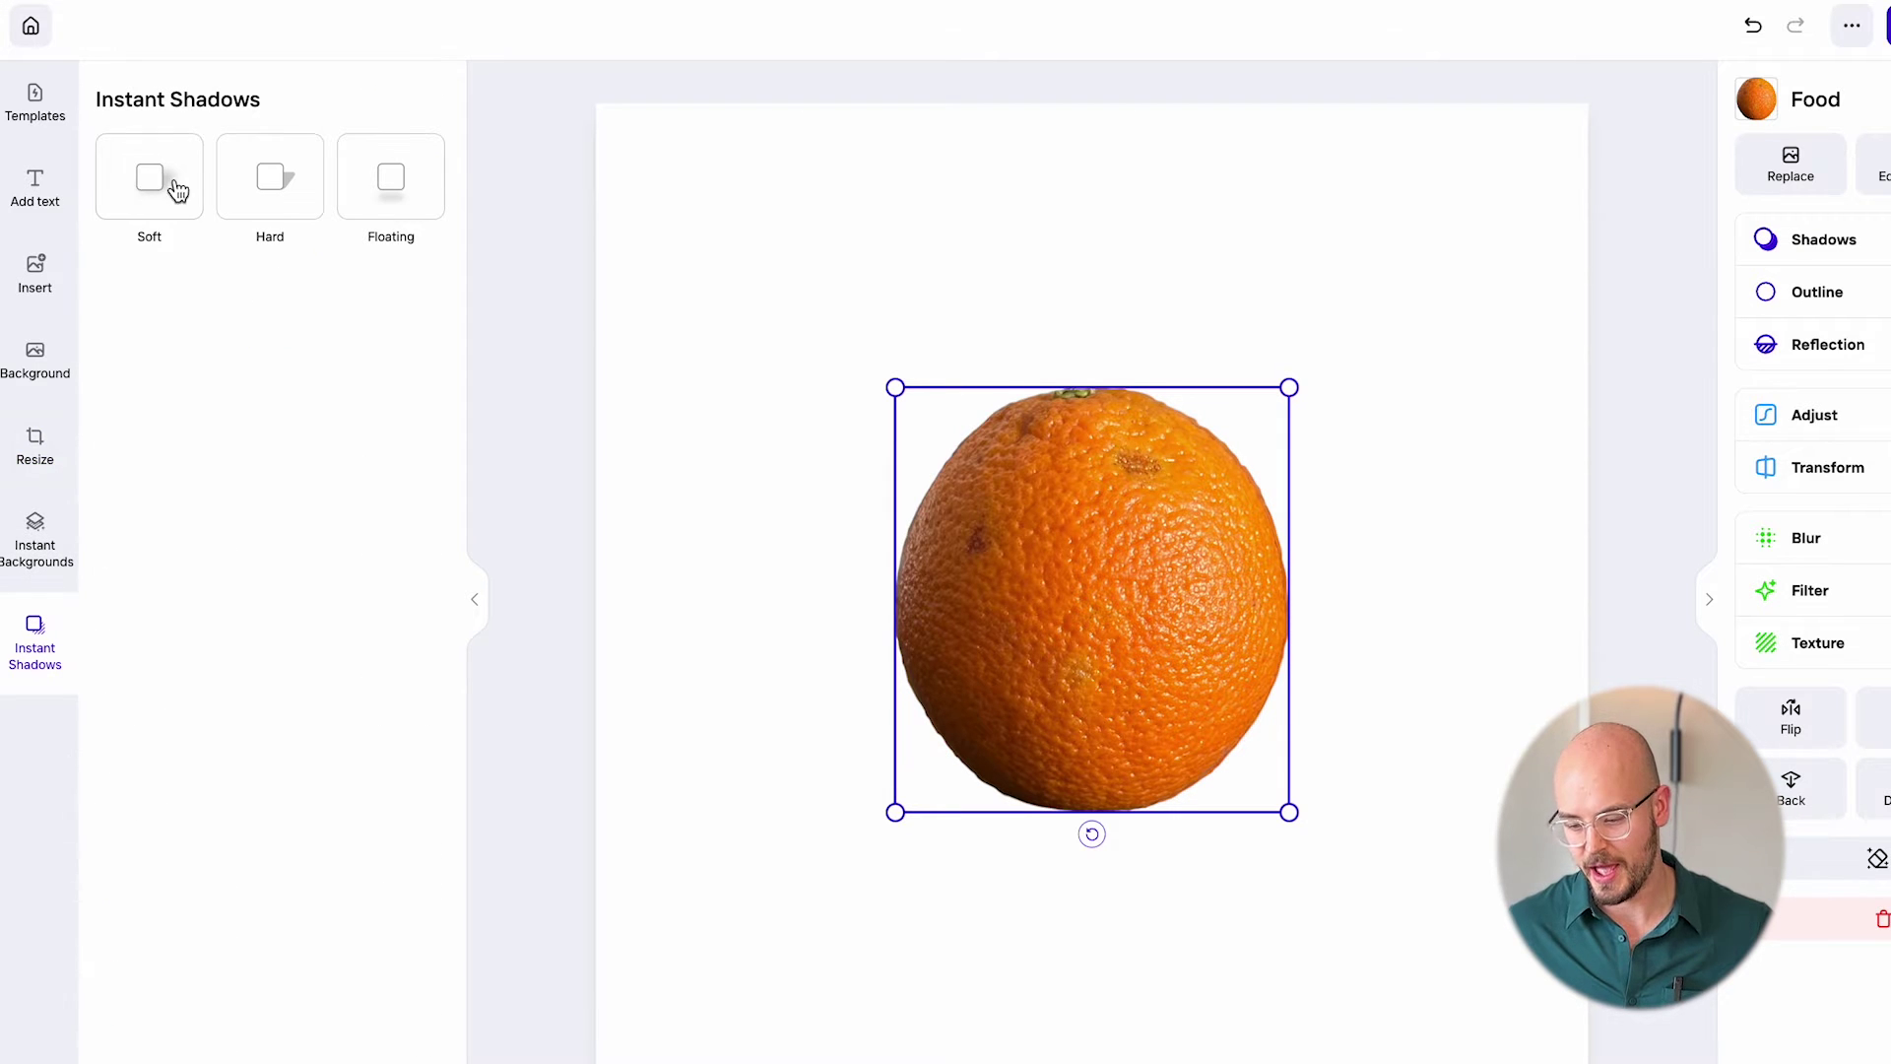
click(175, 187)
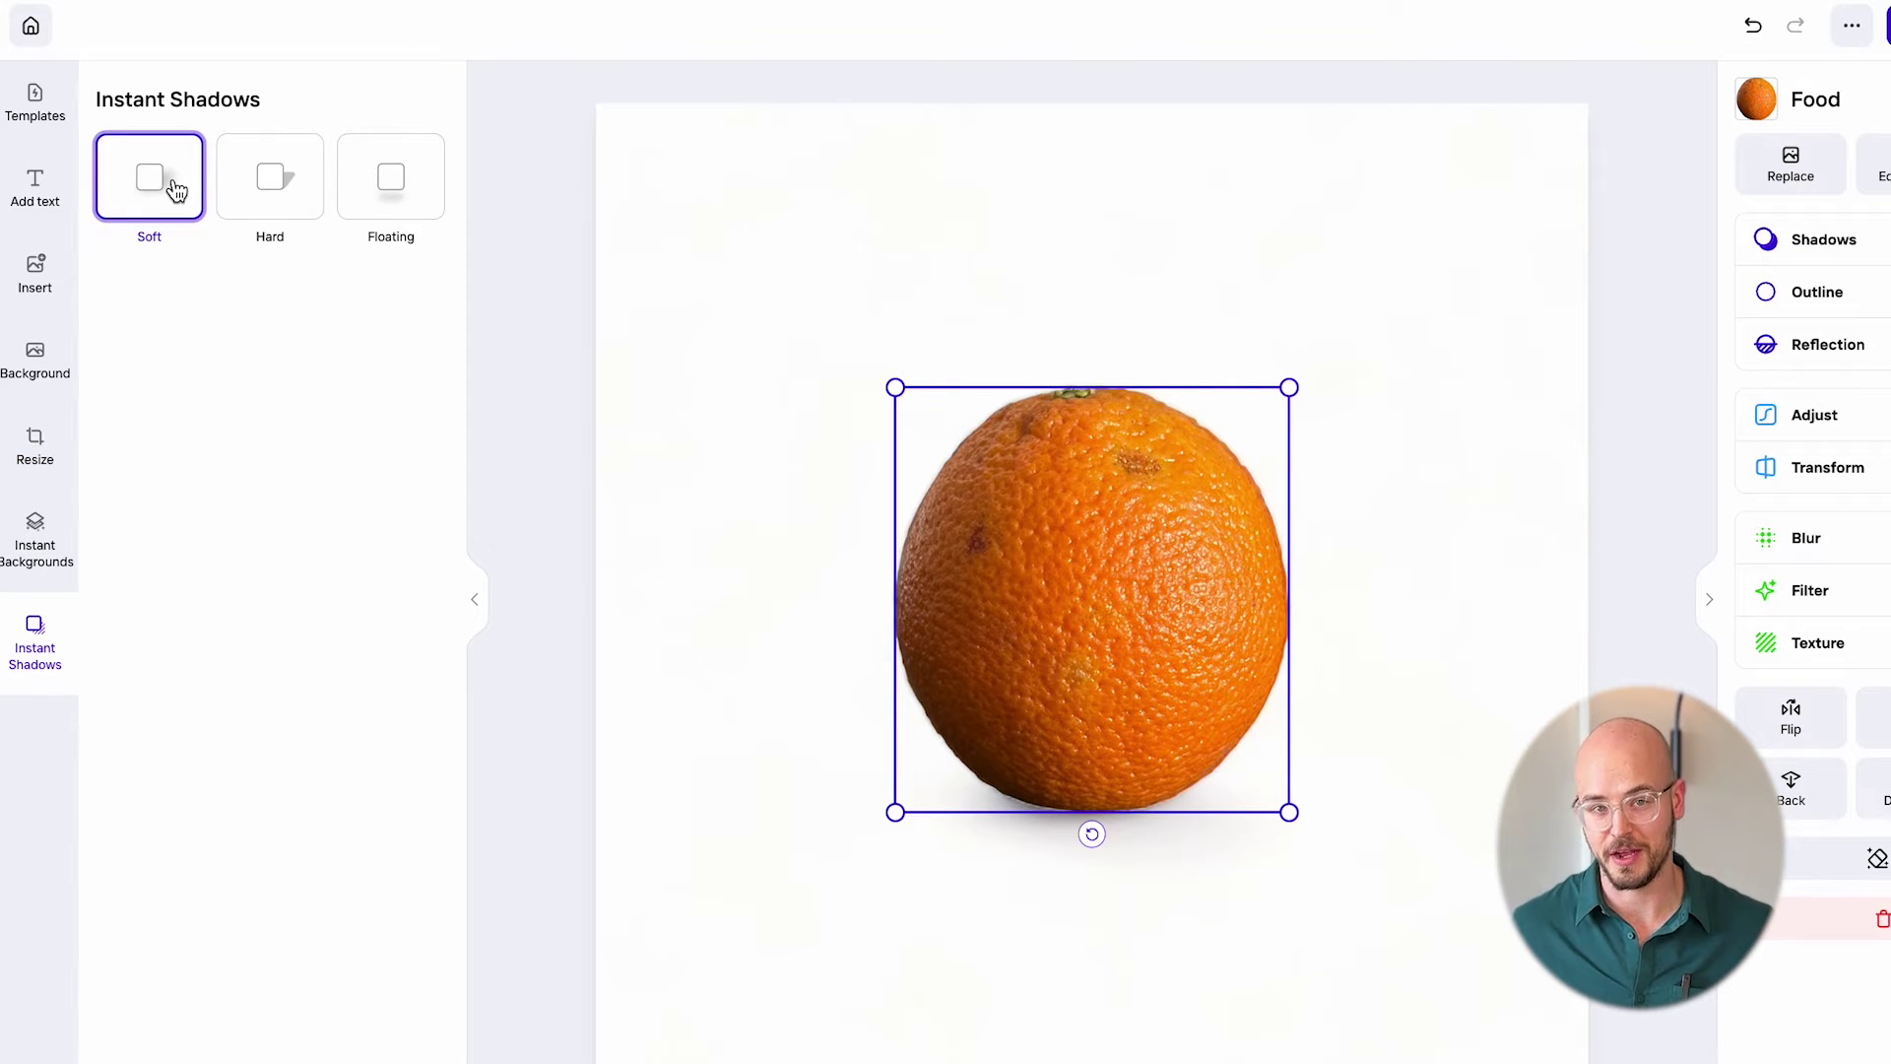
click(260, 185)
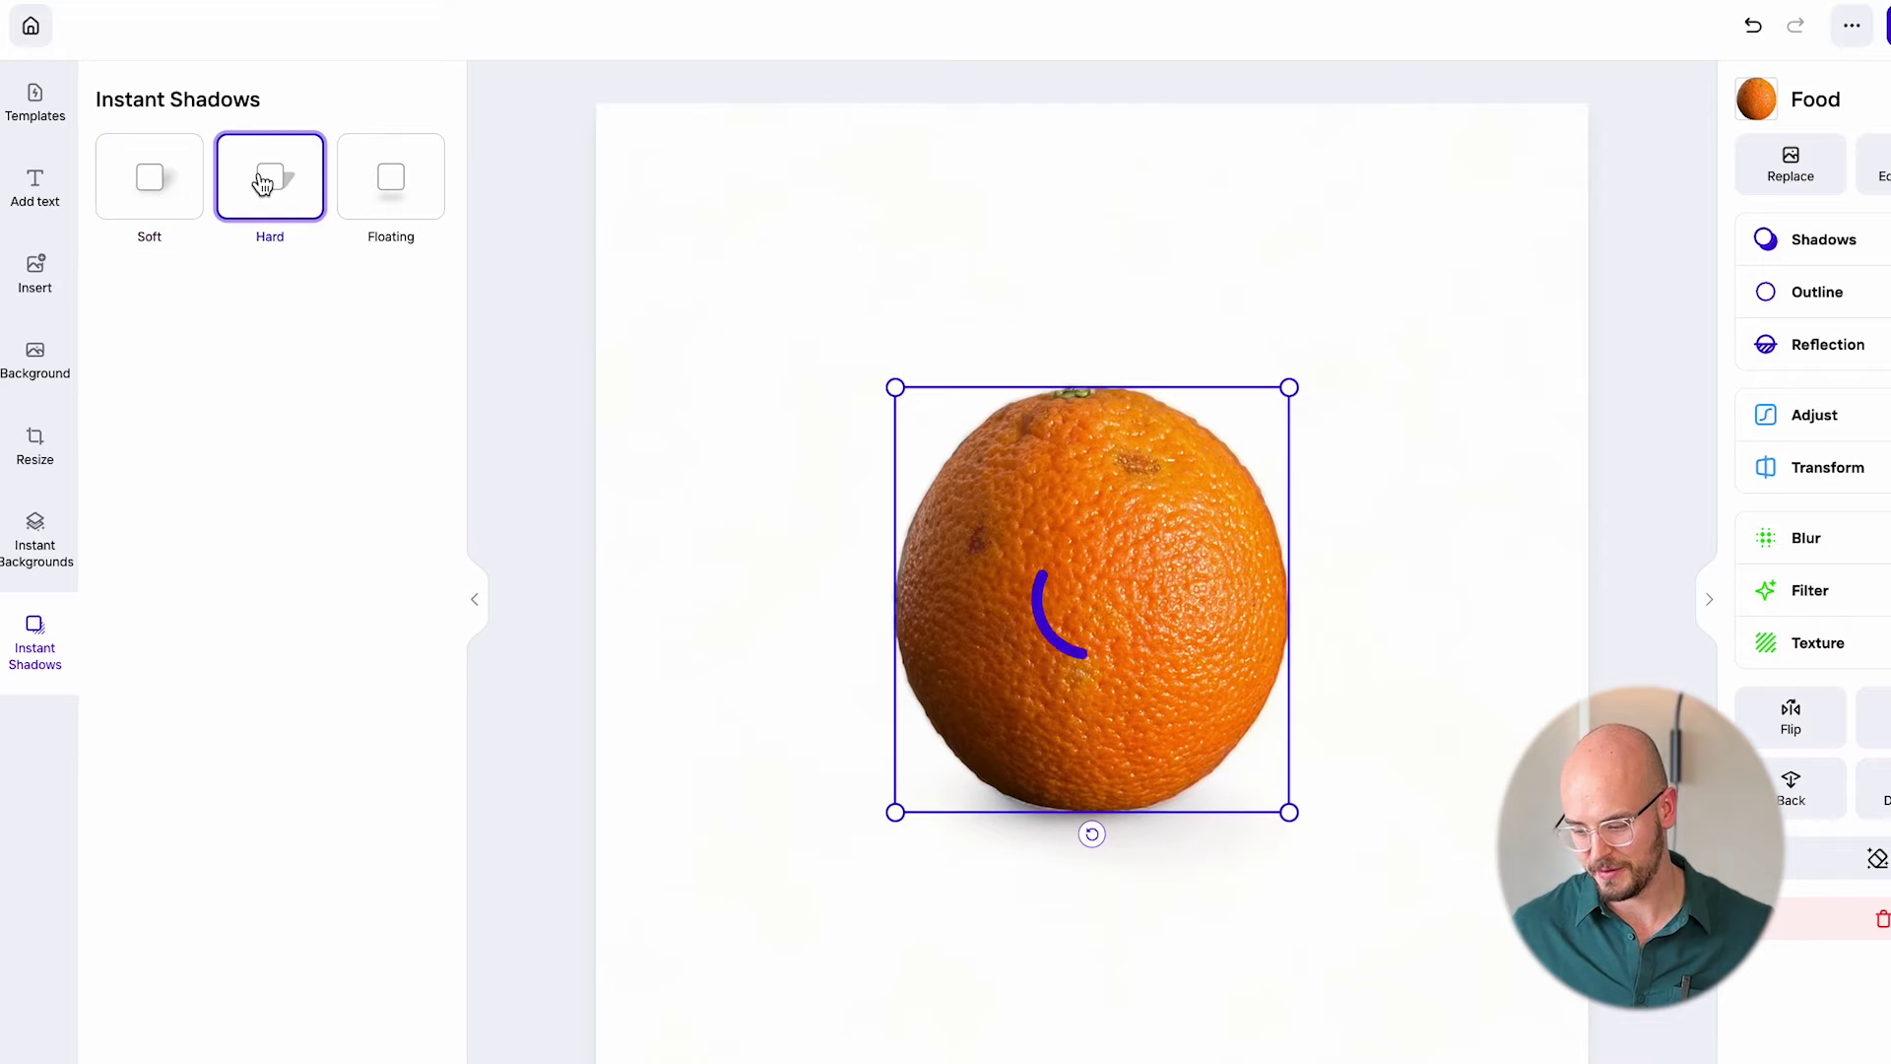
click(391, 200)
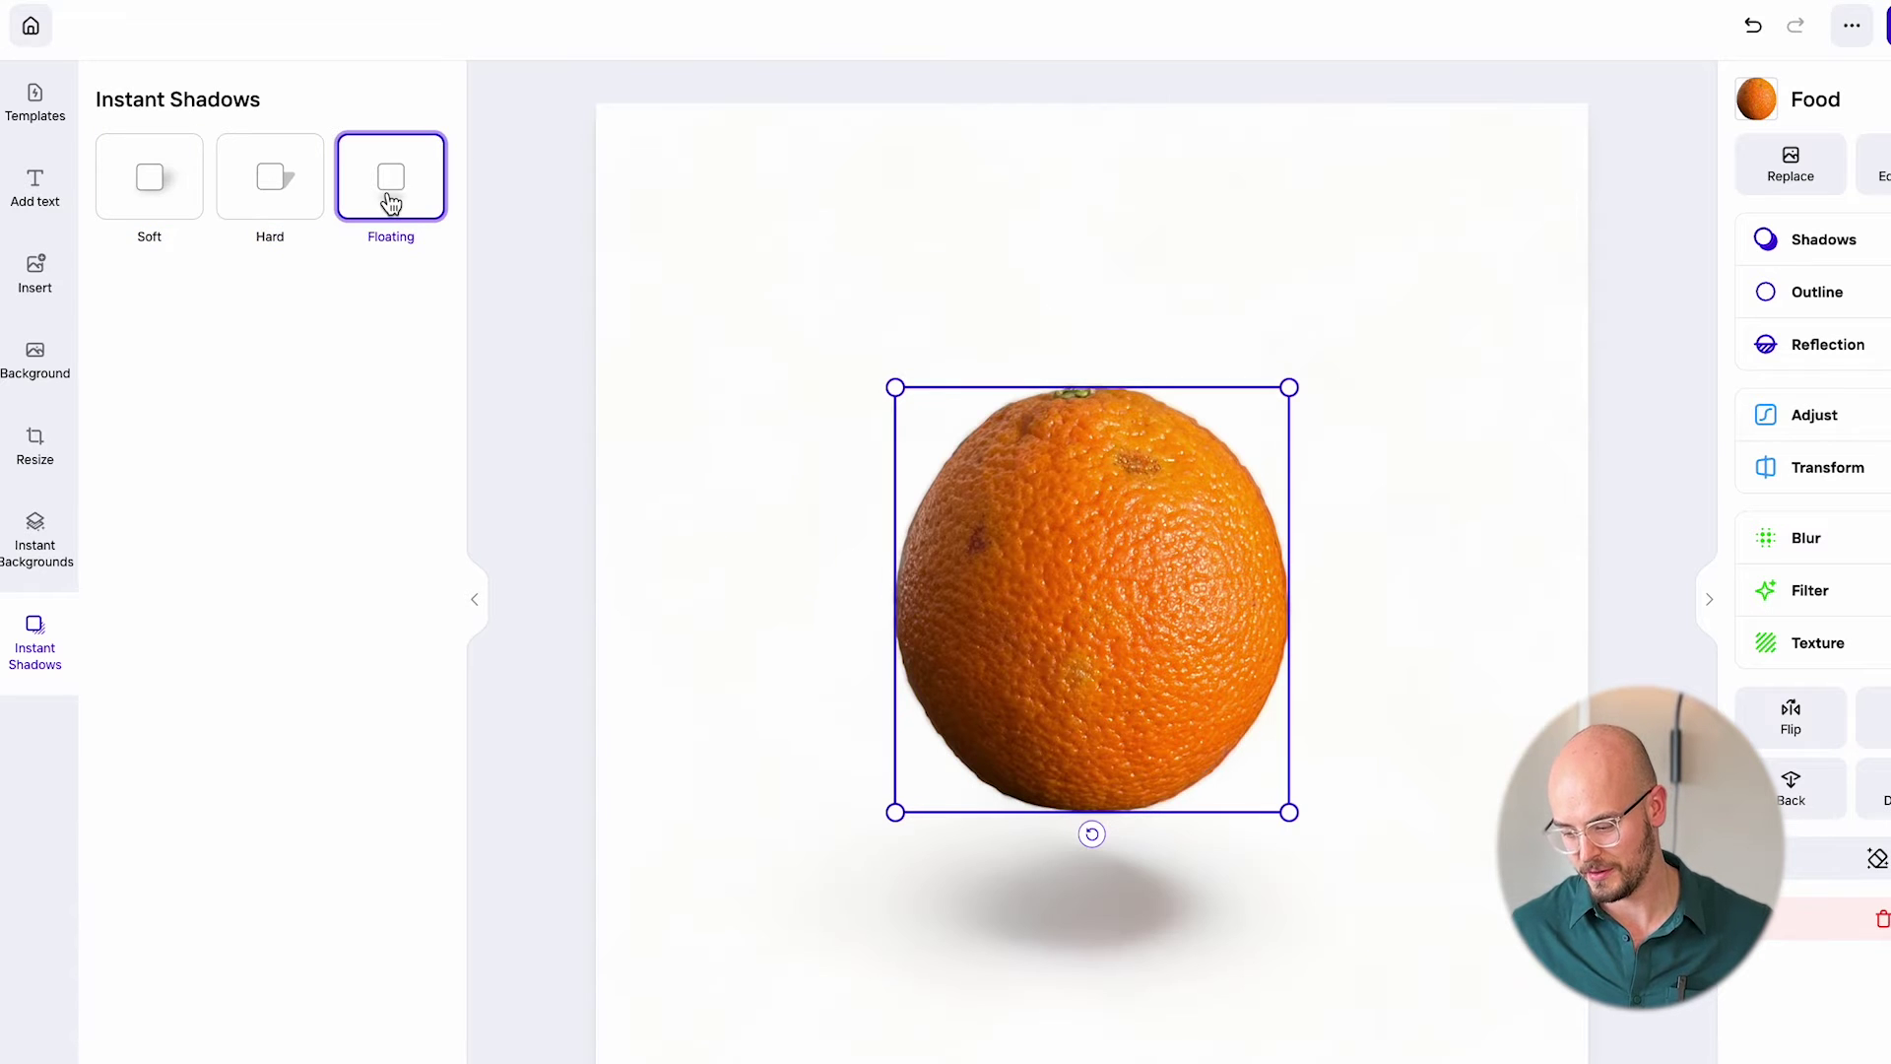
click(153, 197)
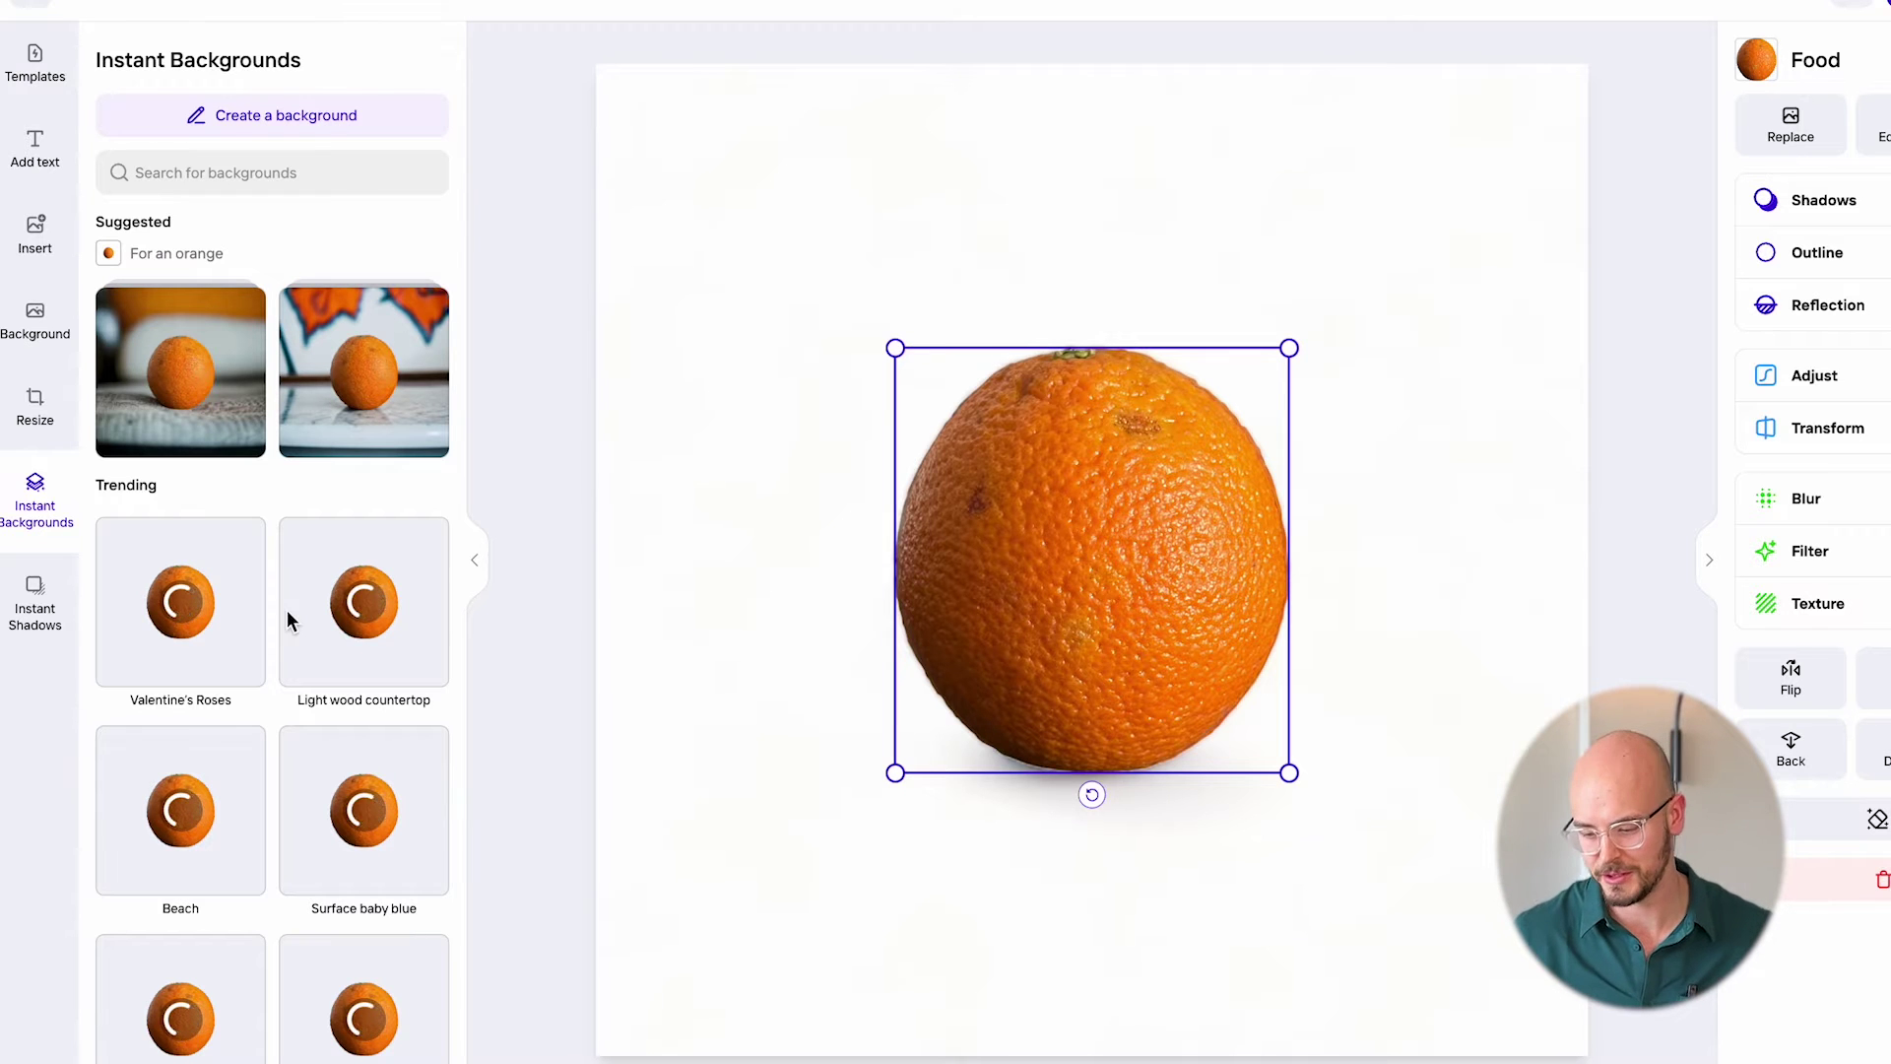
Apply a generated yellow-sofa background, then replace it with the first 'Surface white' result.
click(169, 392)
click(169, 329)
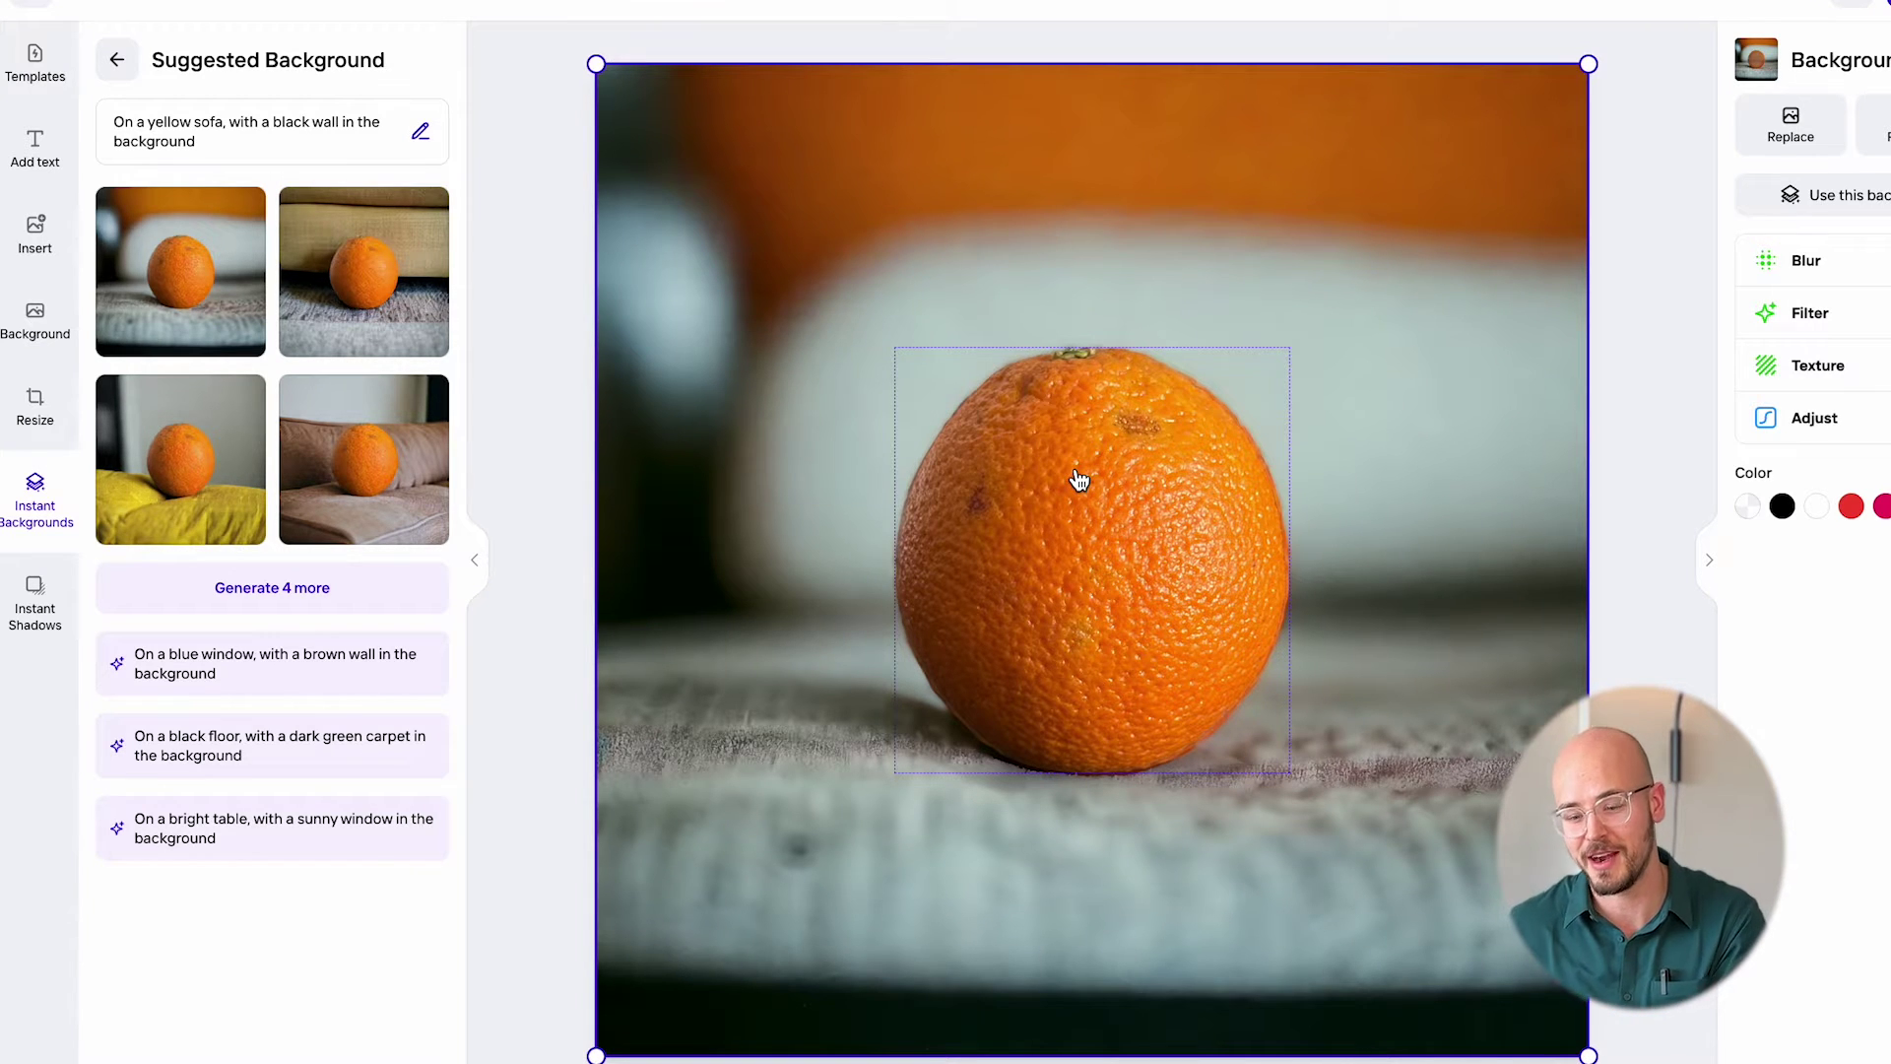
click(116, 59)
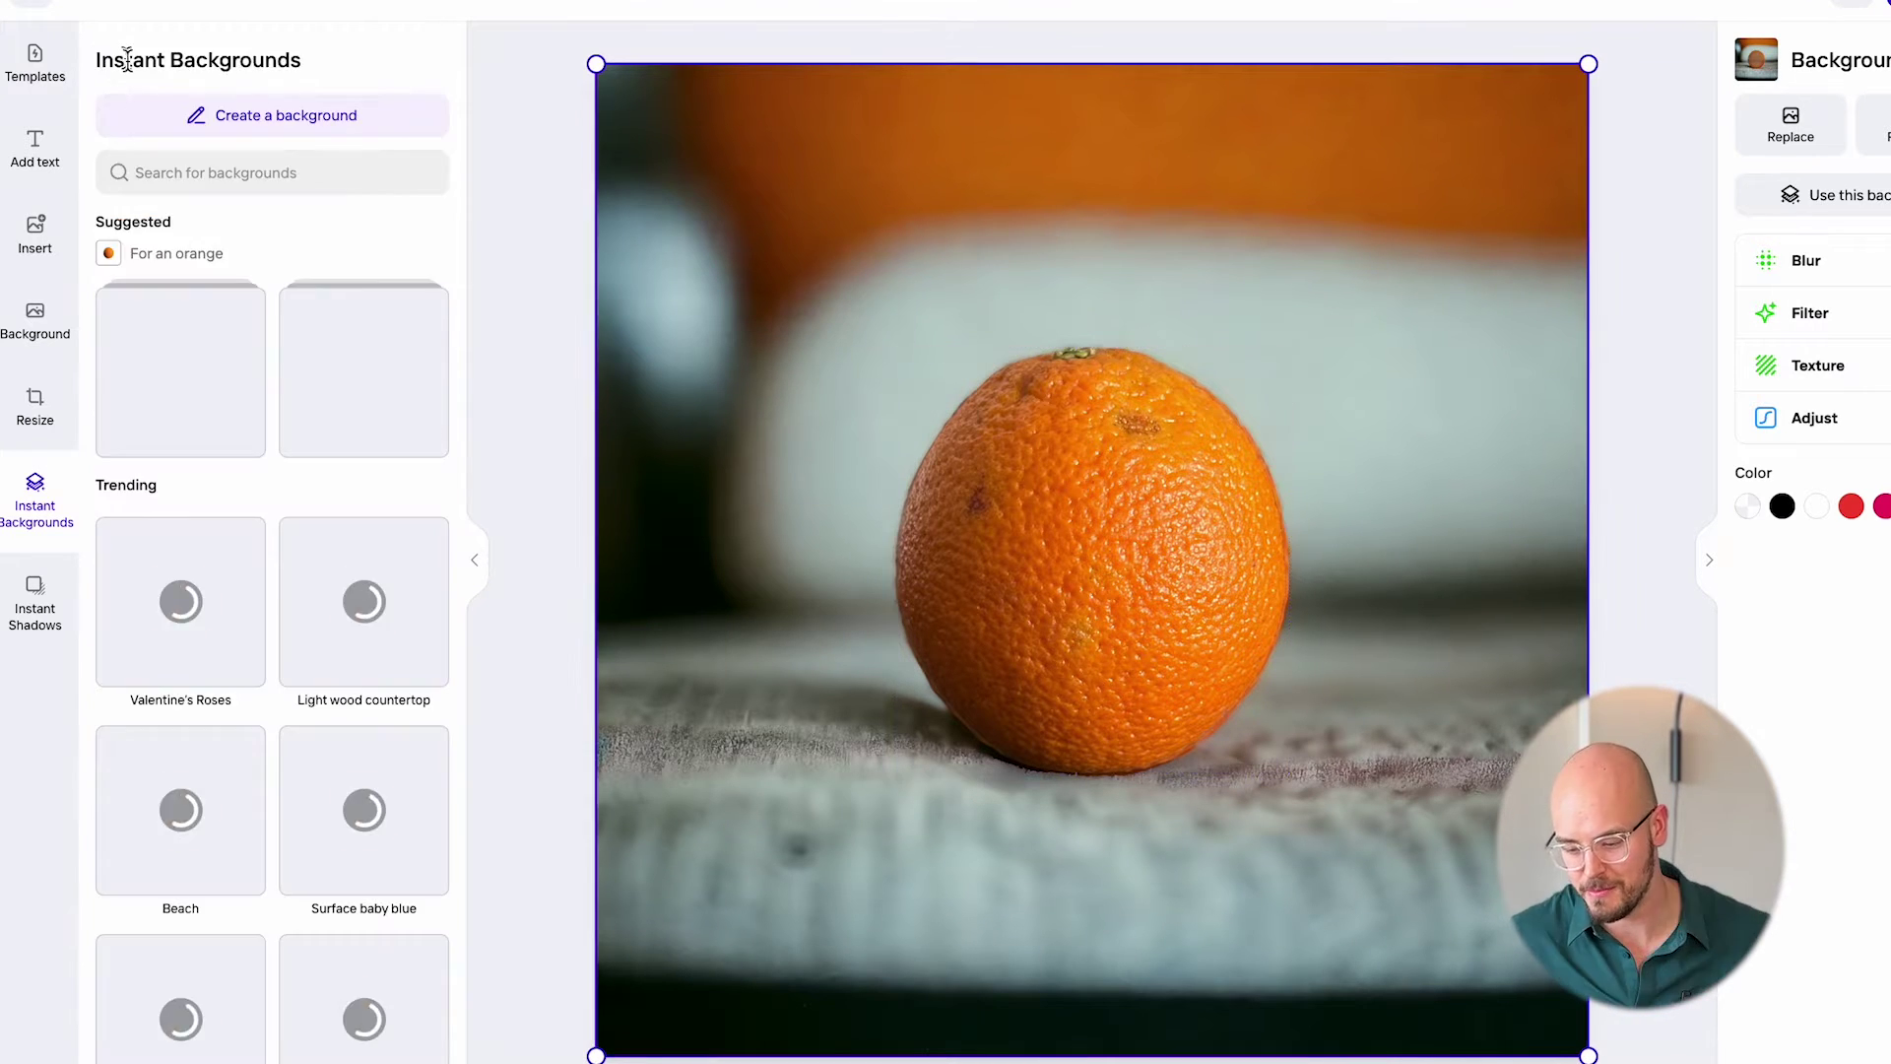
click(224, 166)
text(white)
click(200, 257)
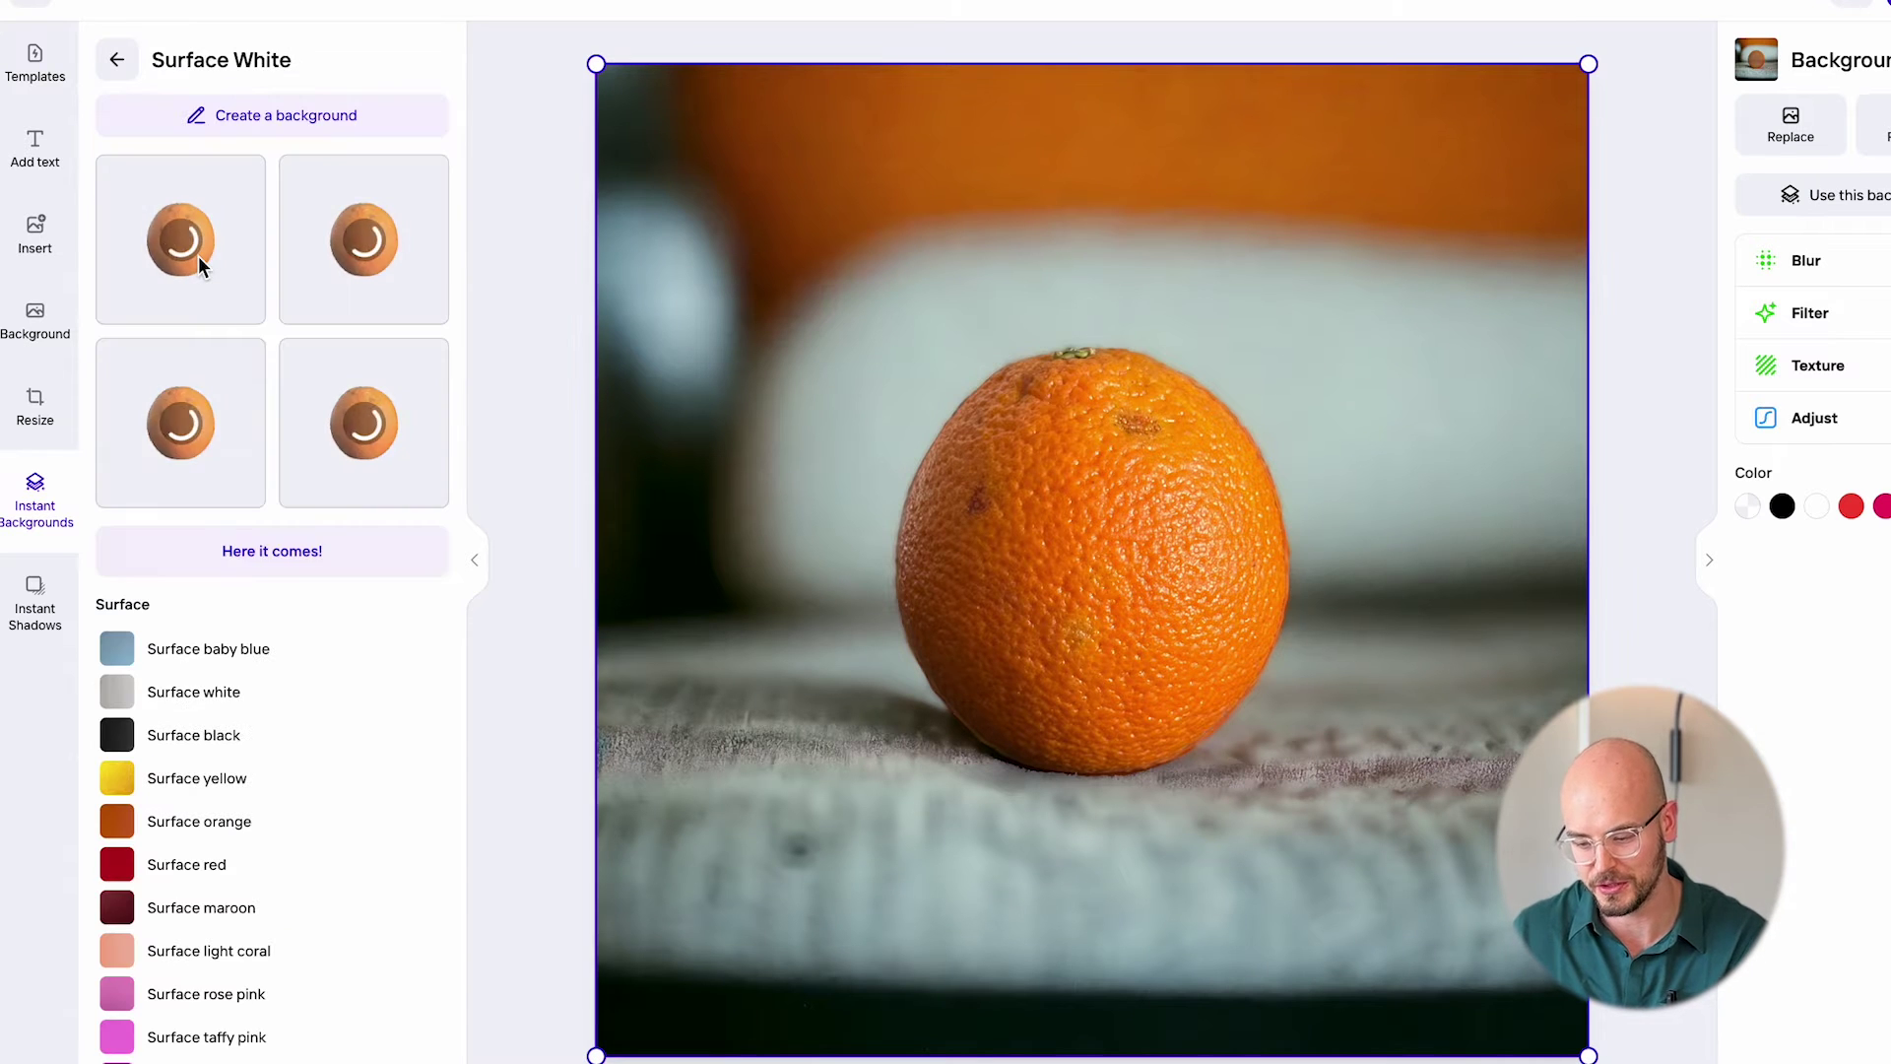
click(233, 302)
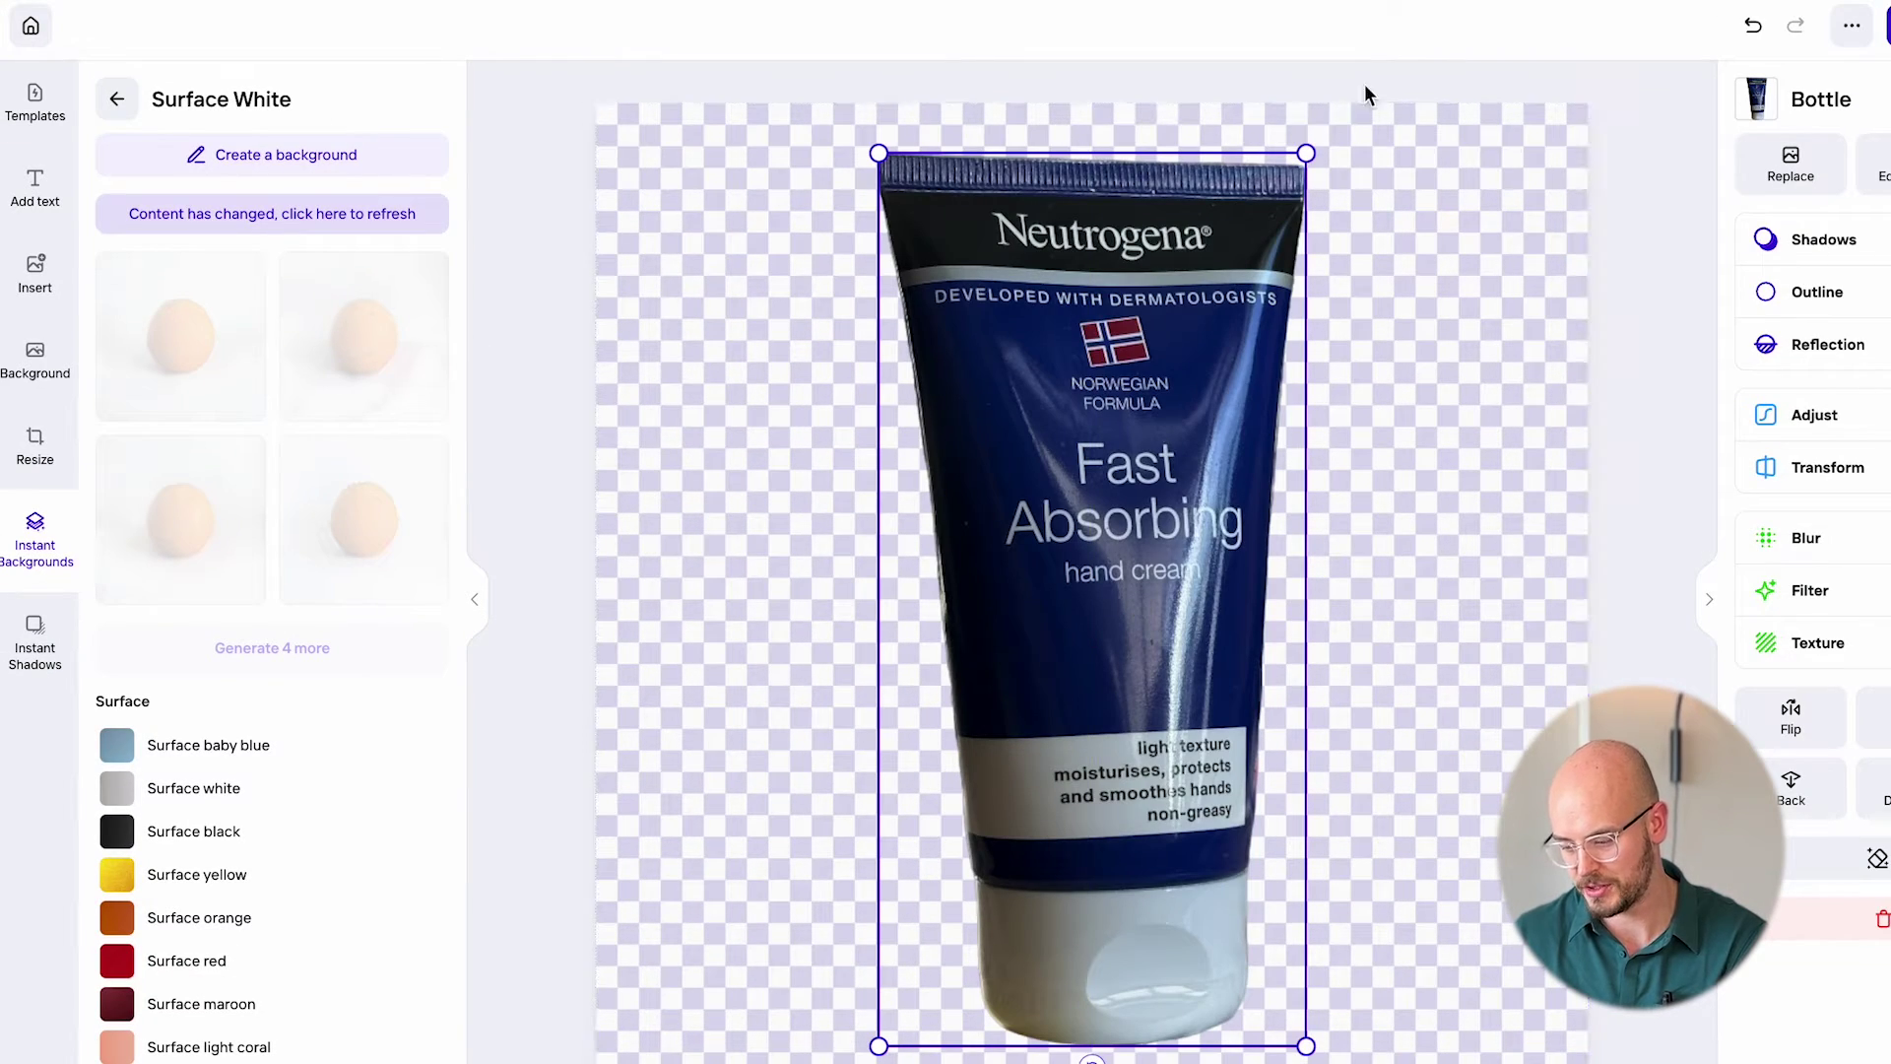
Shrink and centre the tube, switch the canvas to Portrait and back to Square 1512 × 1512.
drag(1306, 152, 1169, 549)
drag(1050, 771, 1096, 523)
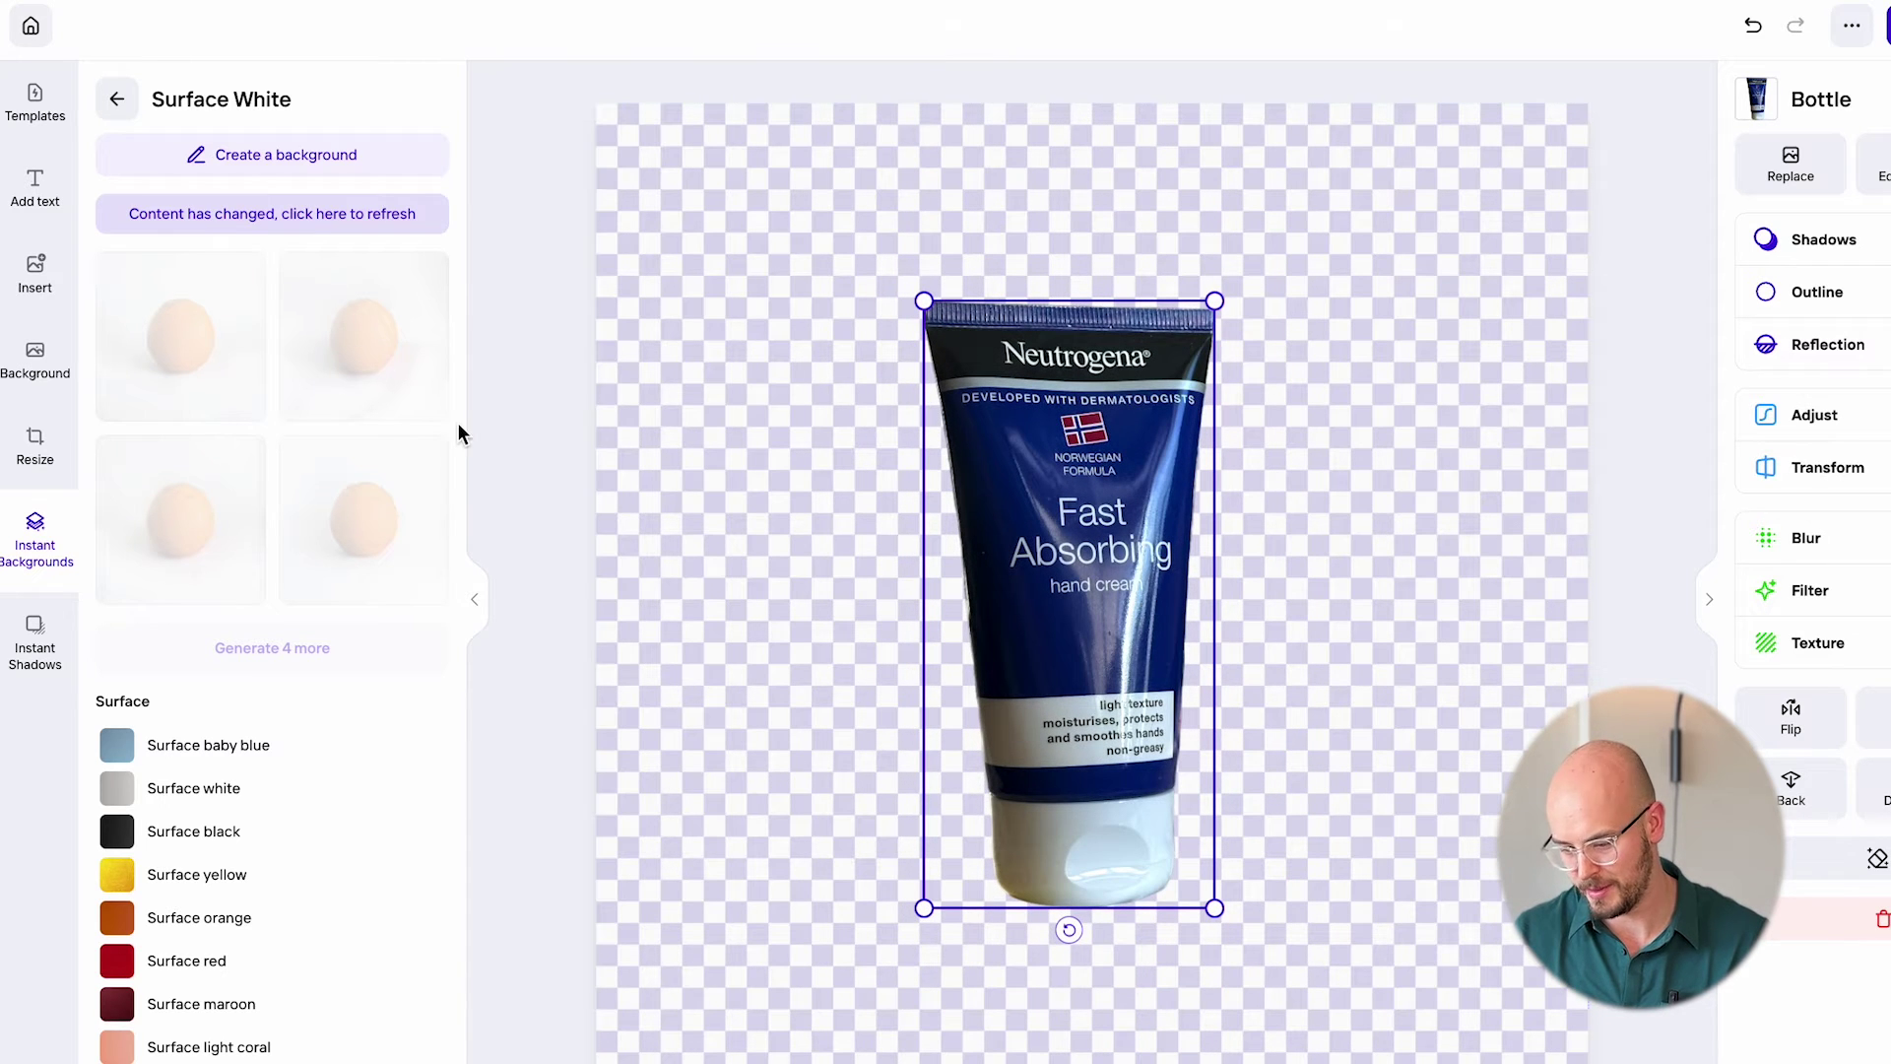
click(37, 463)
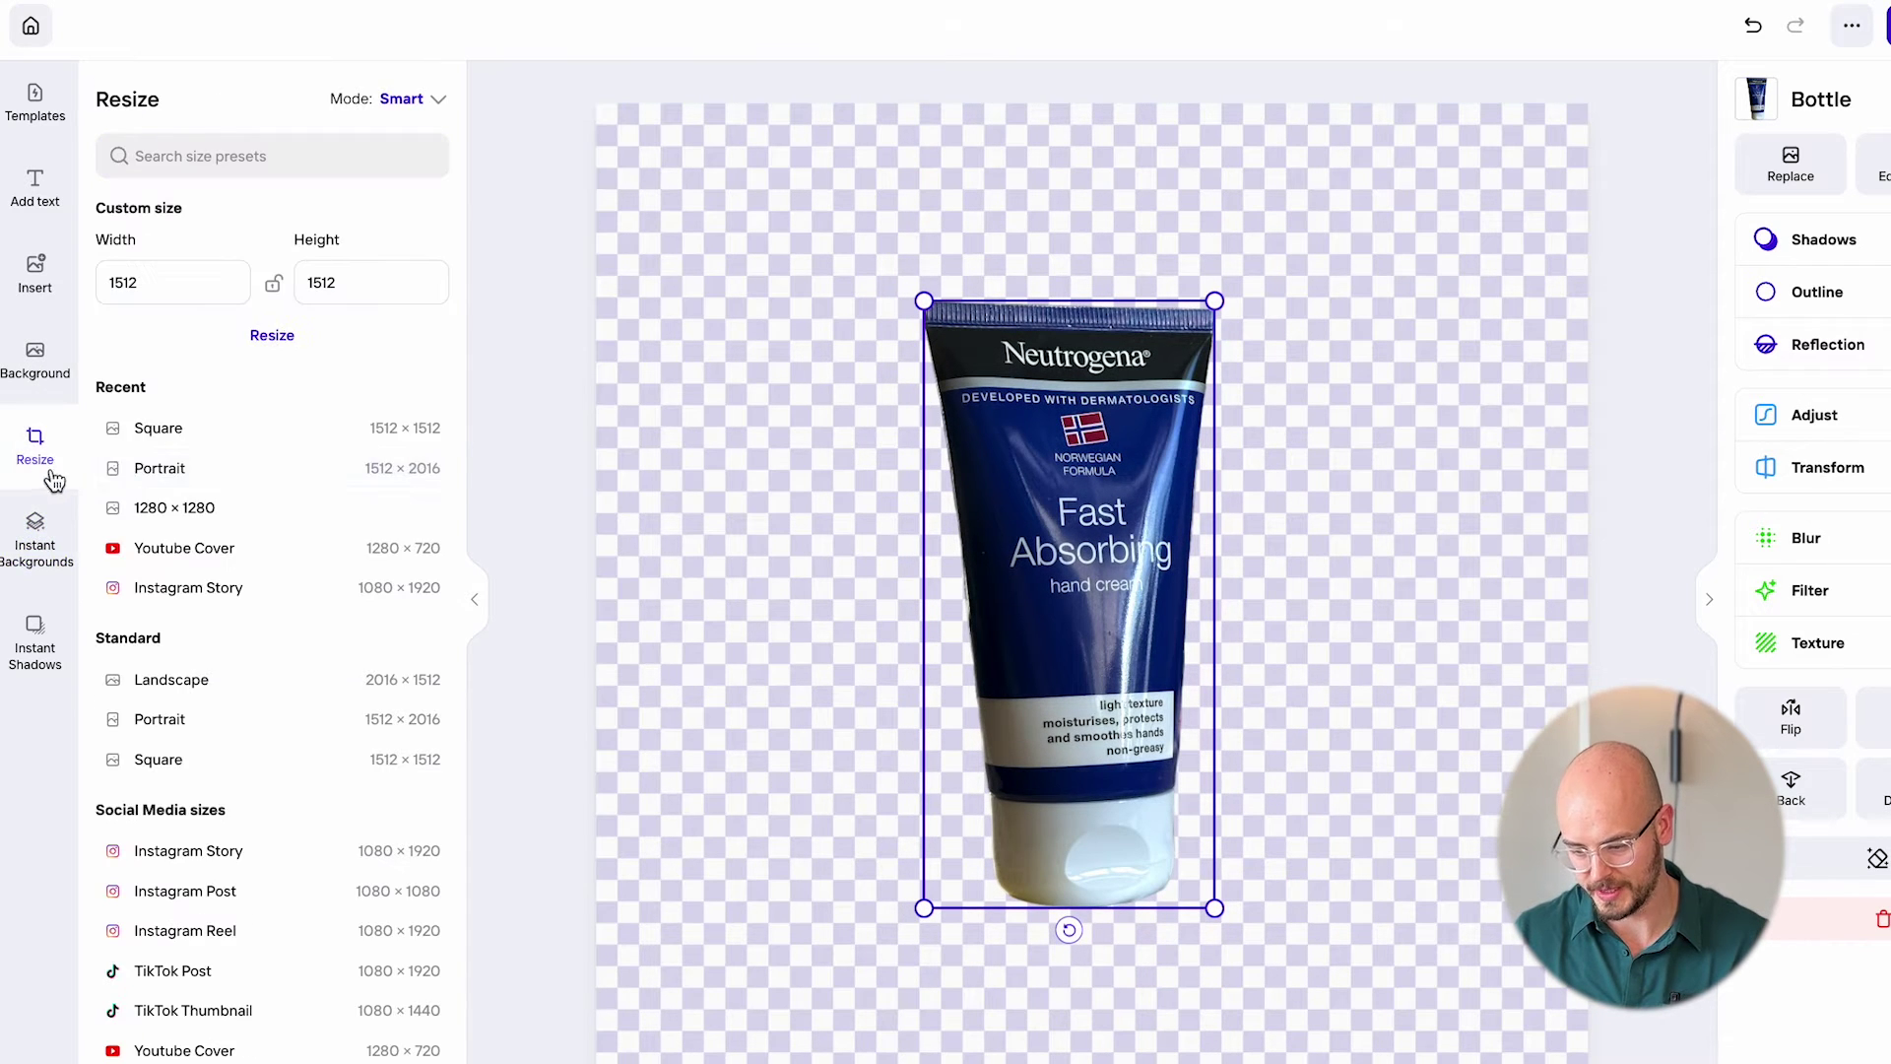
click(167, 467)
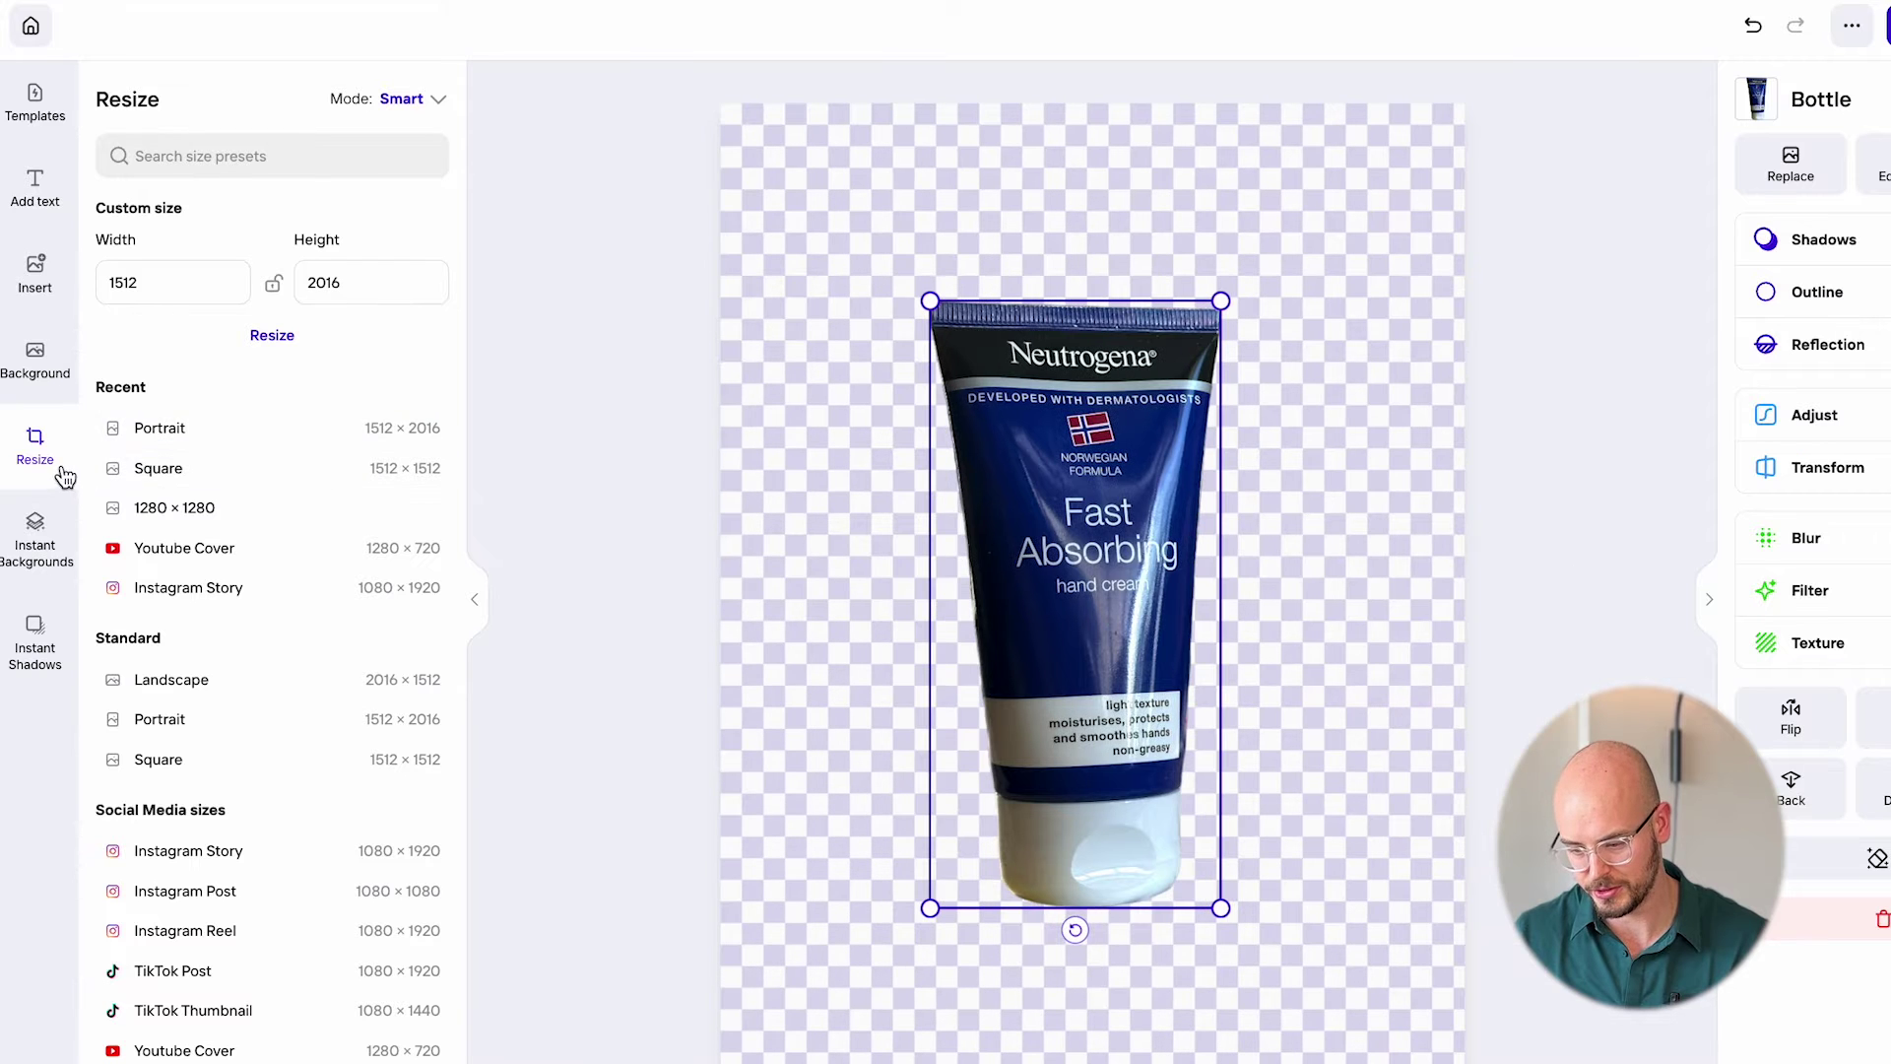
click(144, 470)
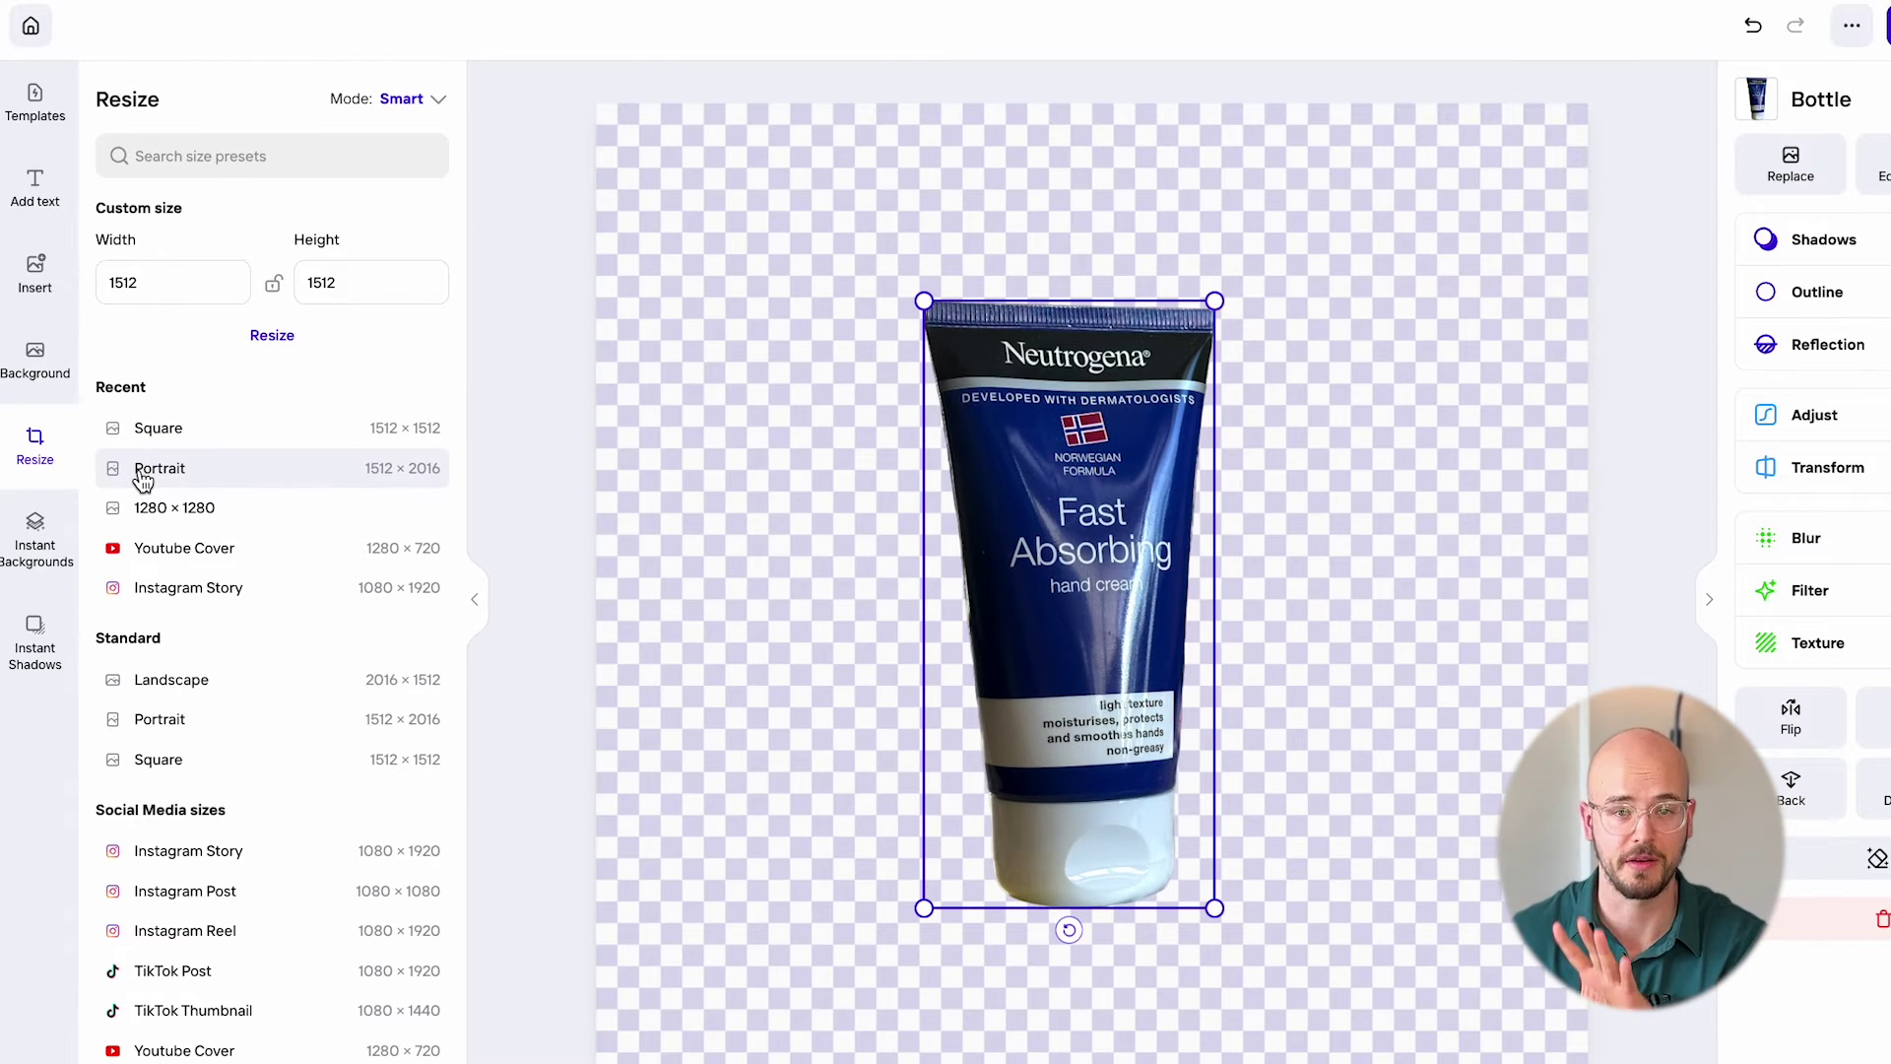
click(57, 547)
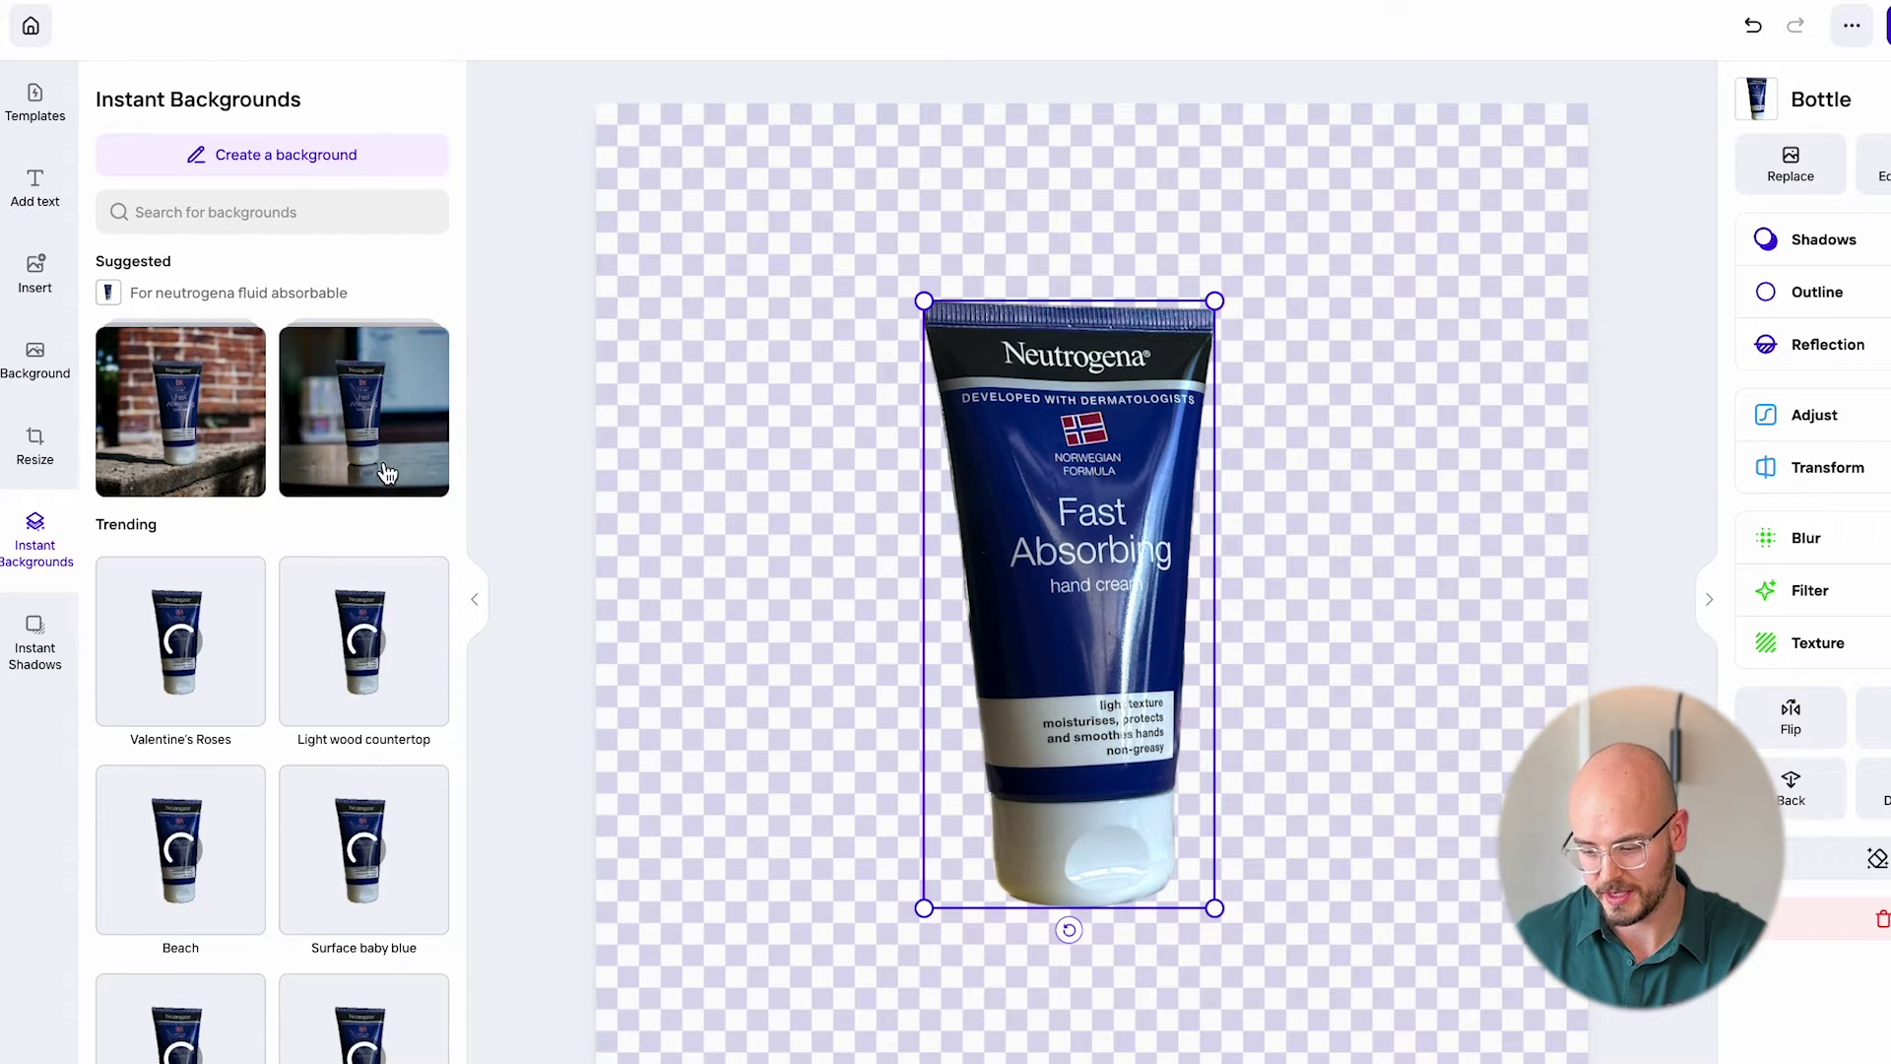
Search backgrounds for 'white' and apply the second Surface White variation behind the tube.
click(207, 209)
text(white)
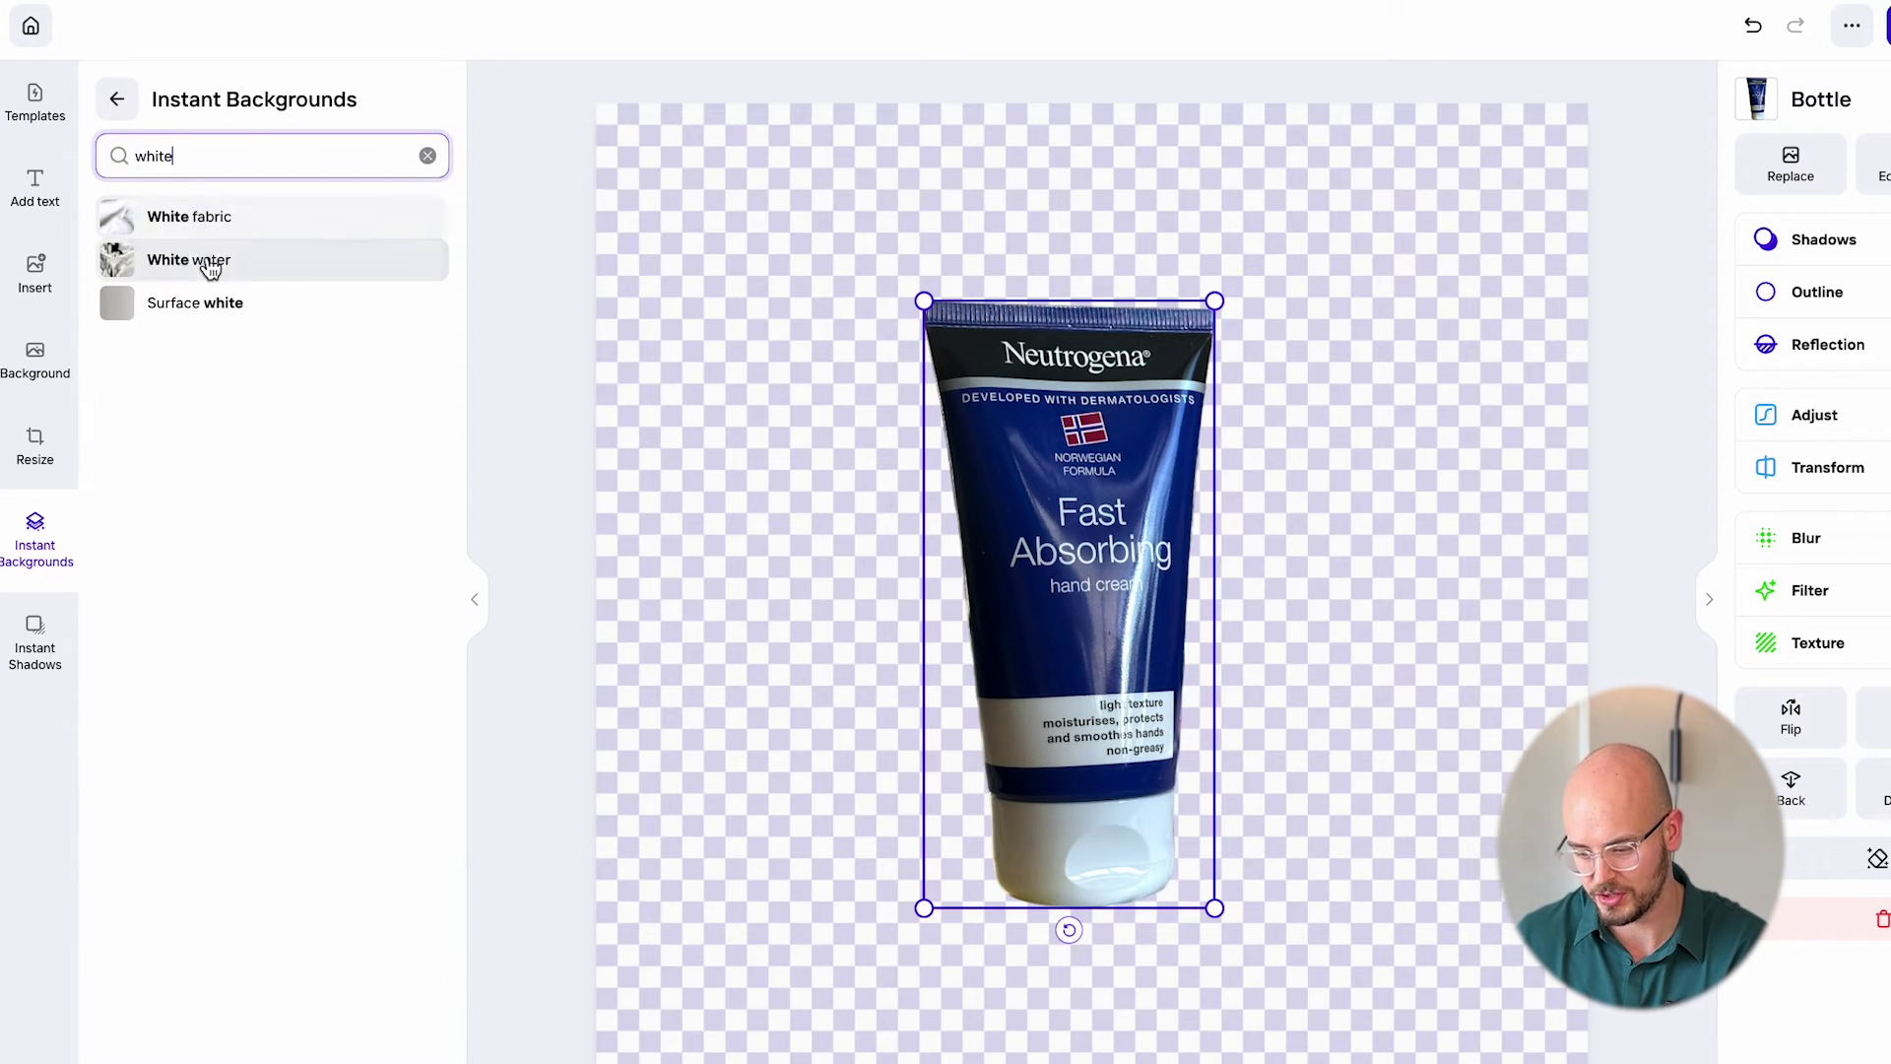
click(204, 290)
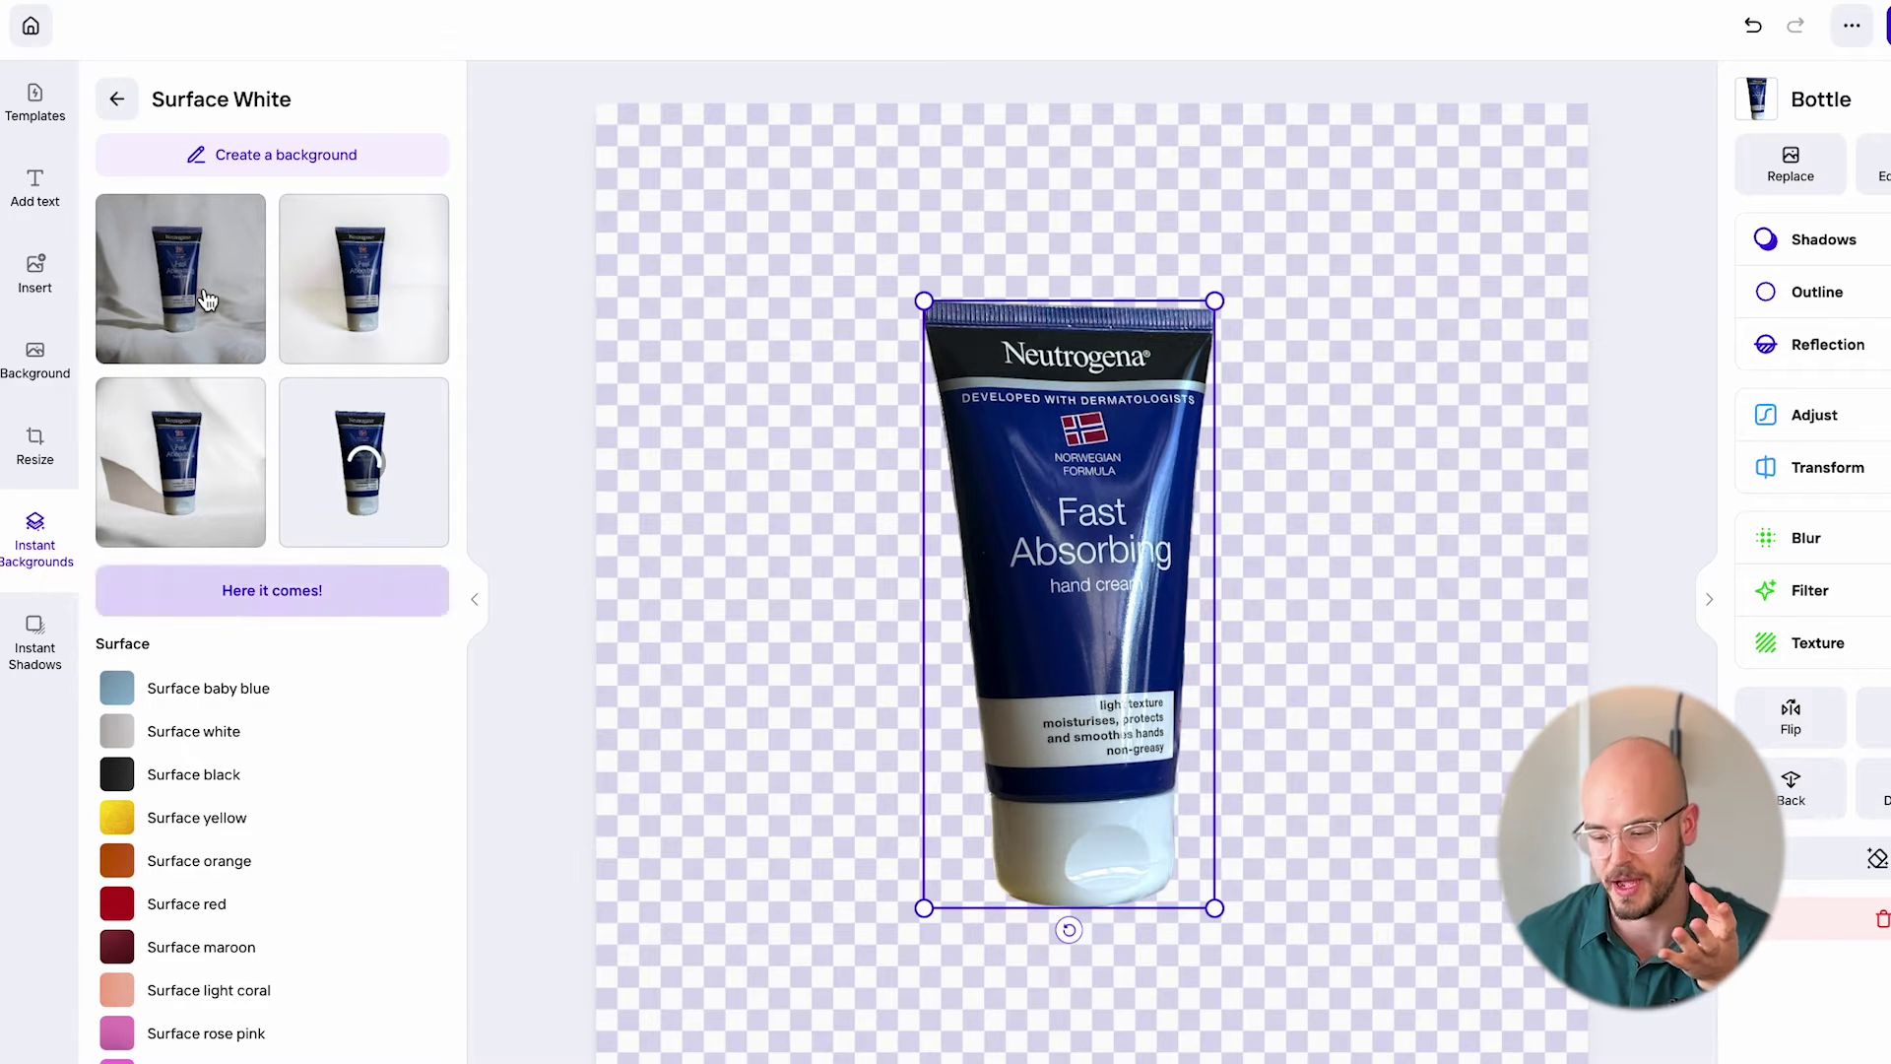
click(415, 328)
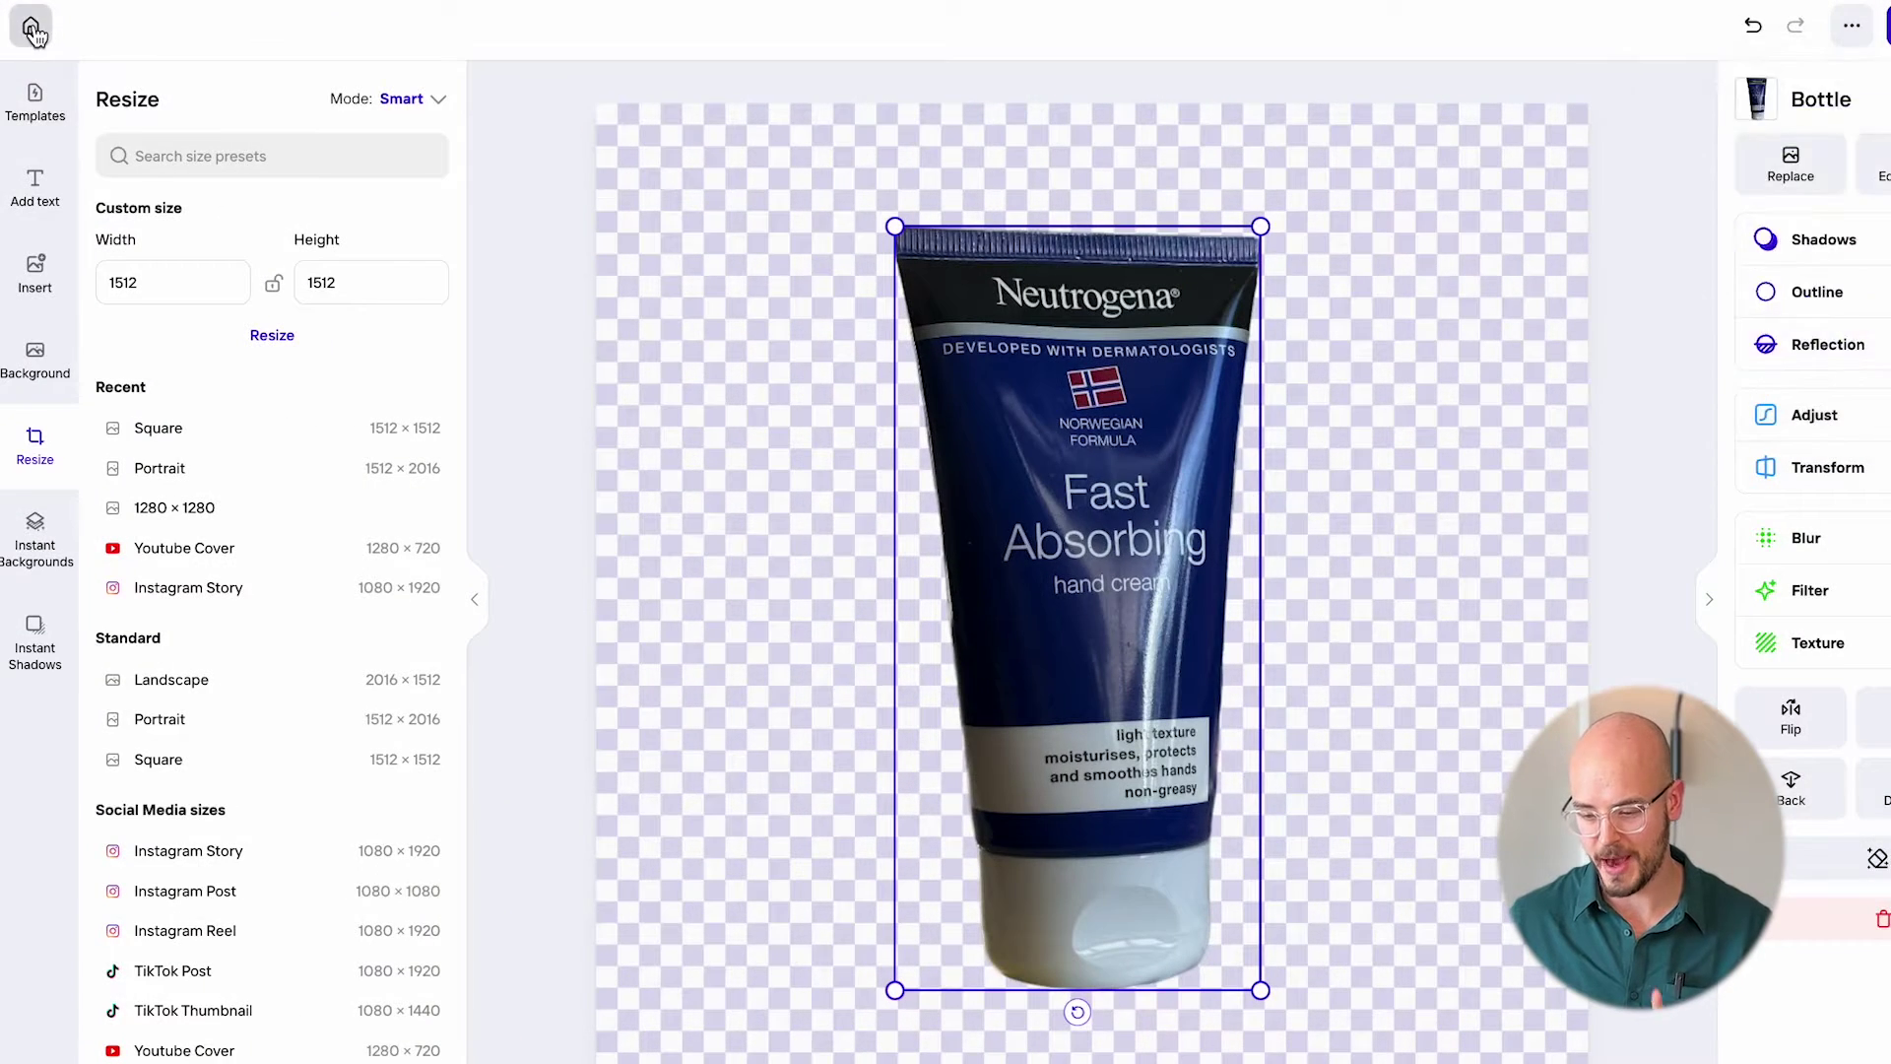
click(34, 35)
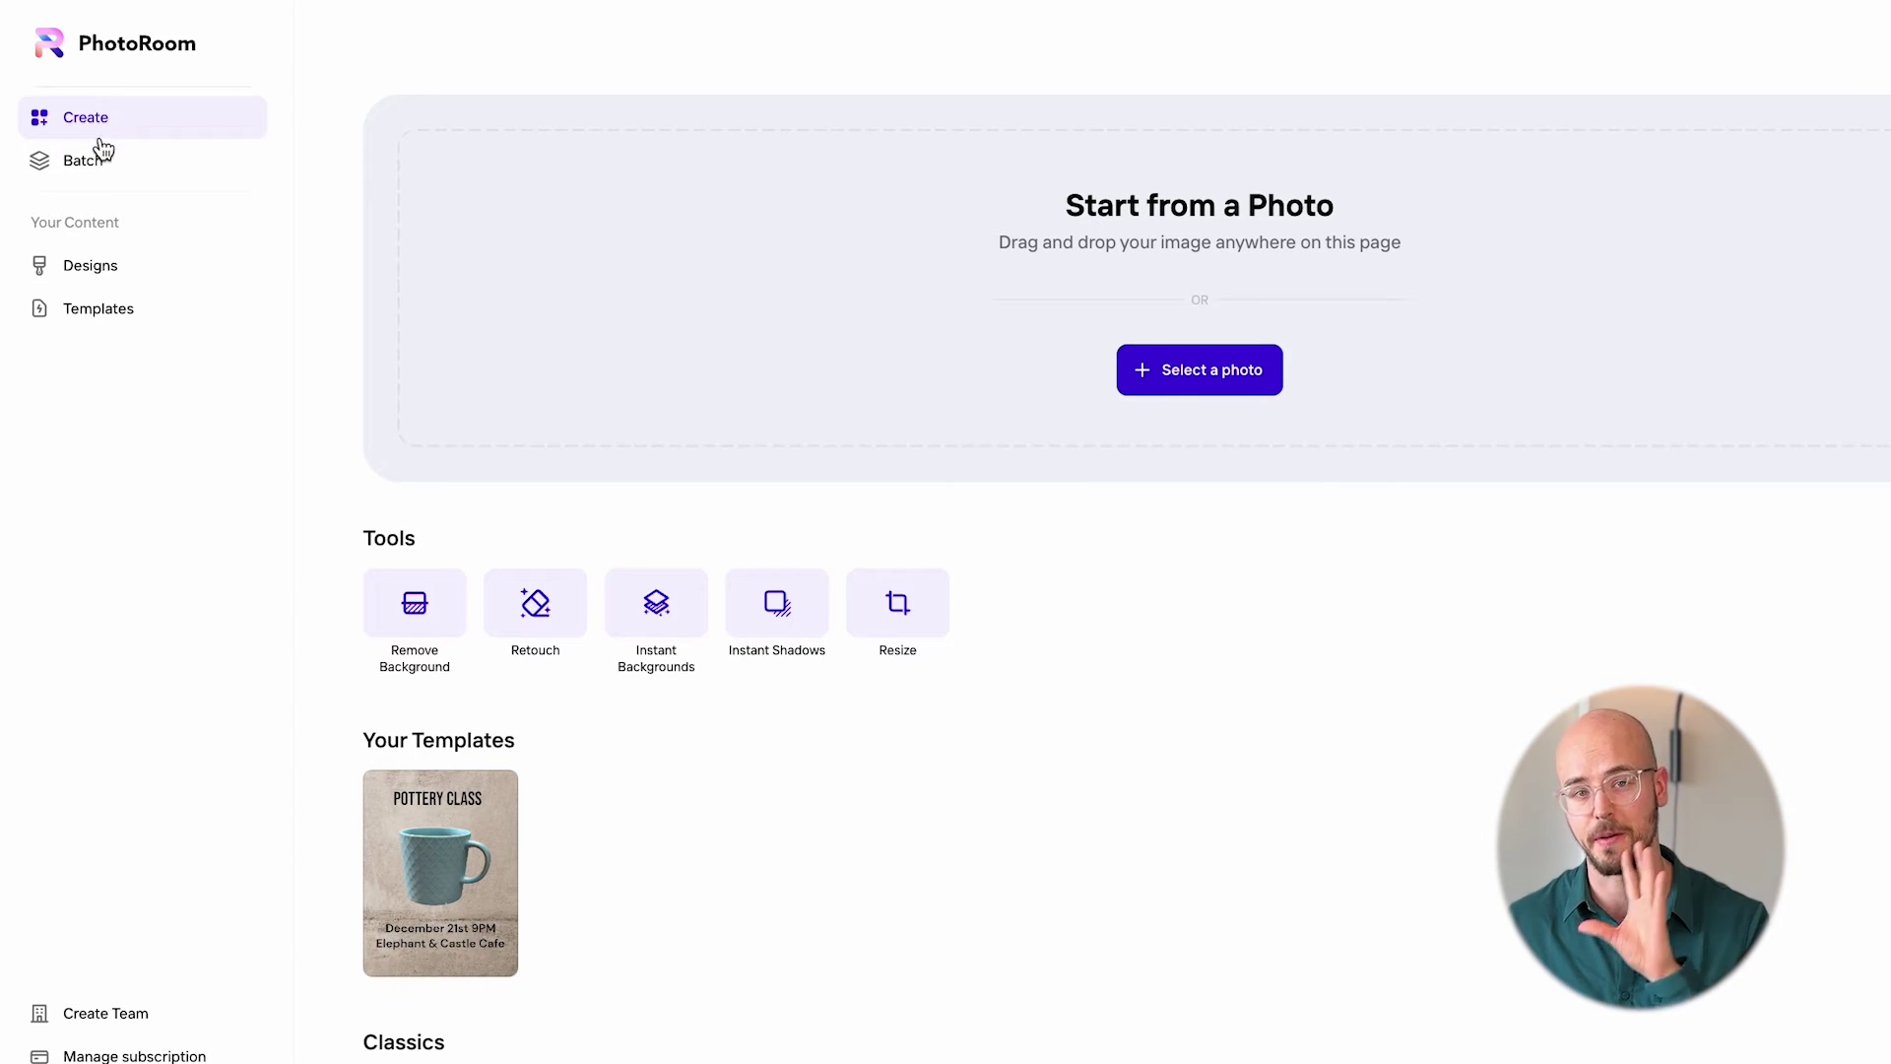
Start a Batch edit and drop all Downloads photos, sorted by name, onto it.
click(113, 167)
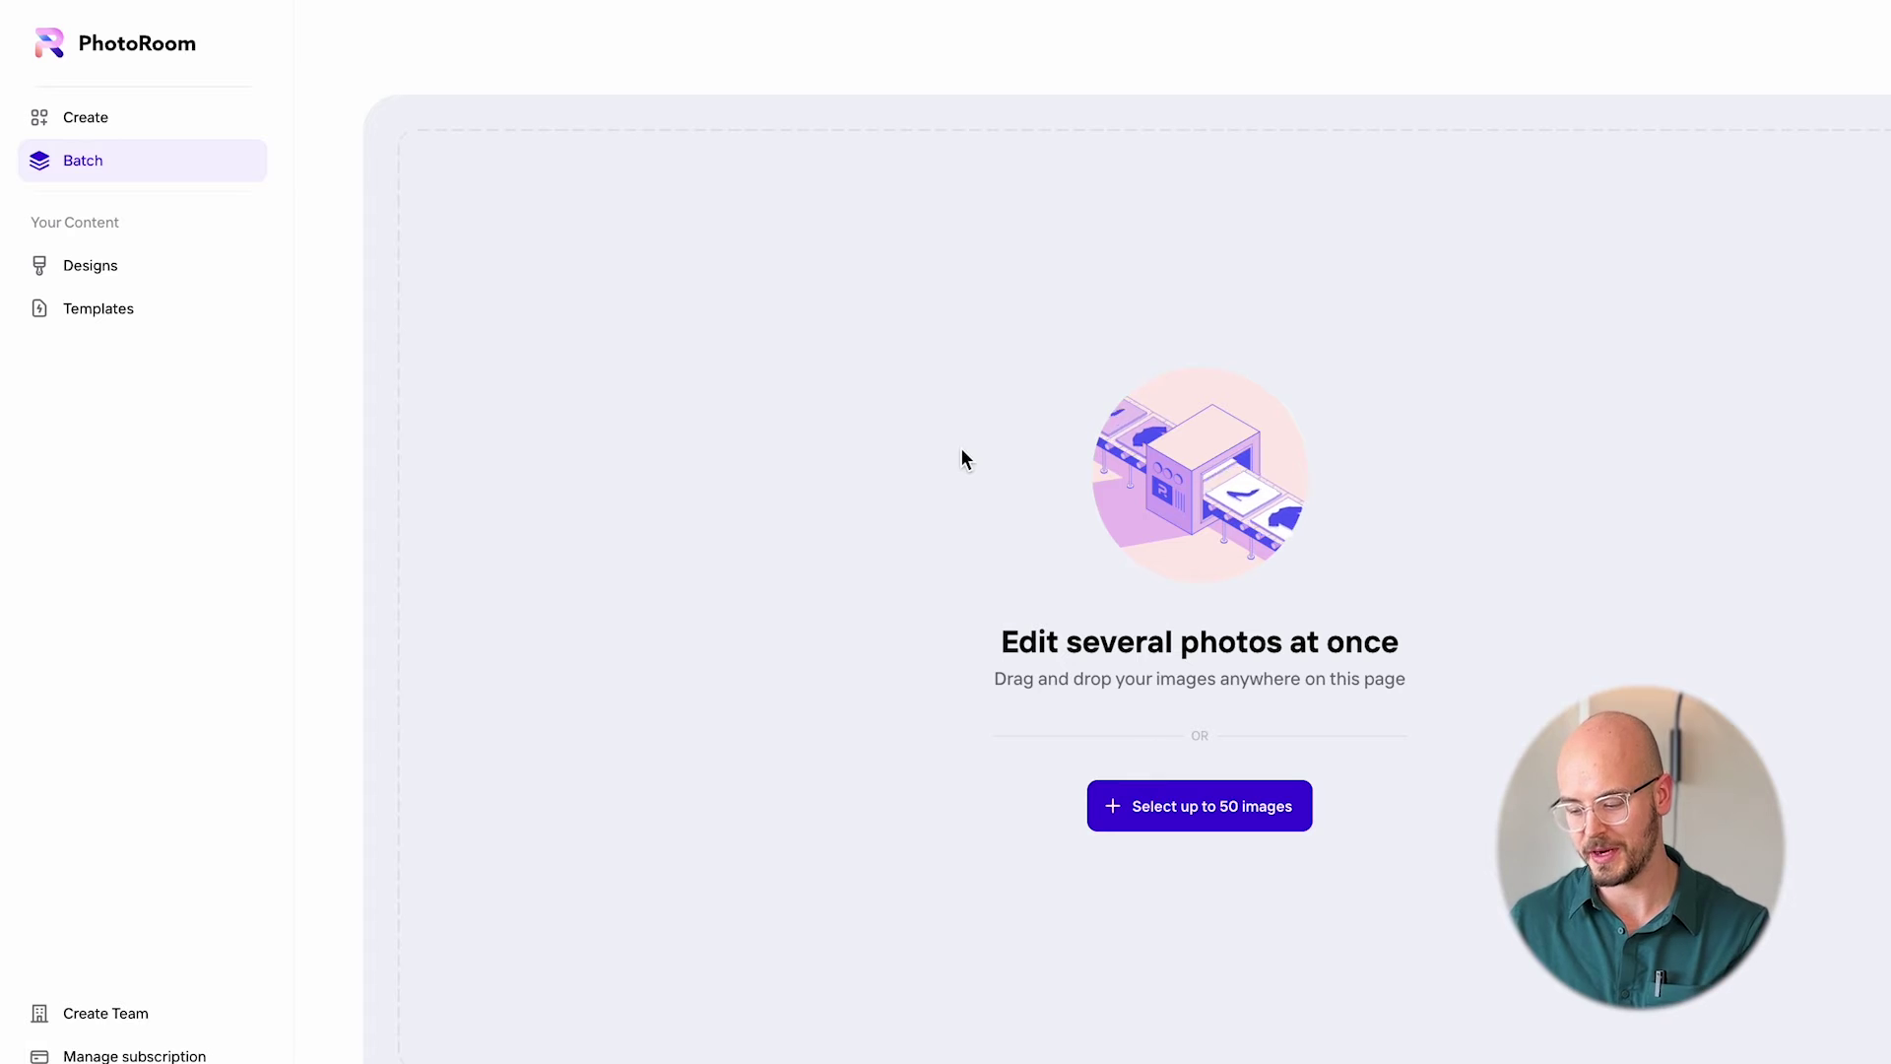
key(super+Tab)
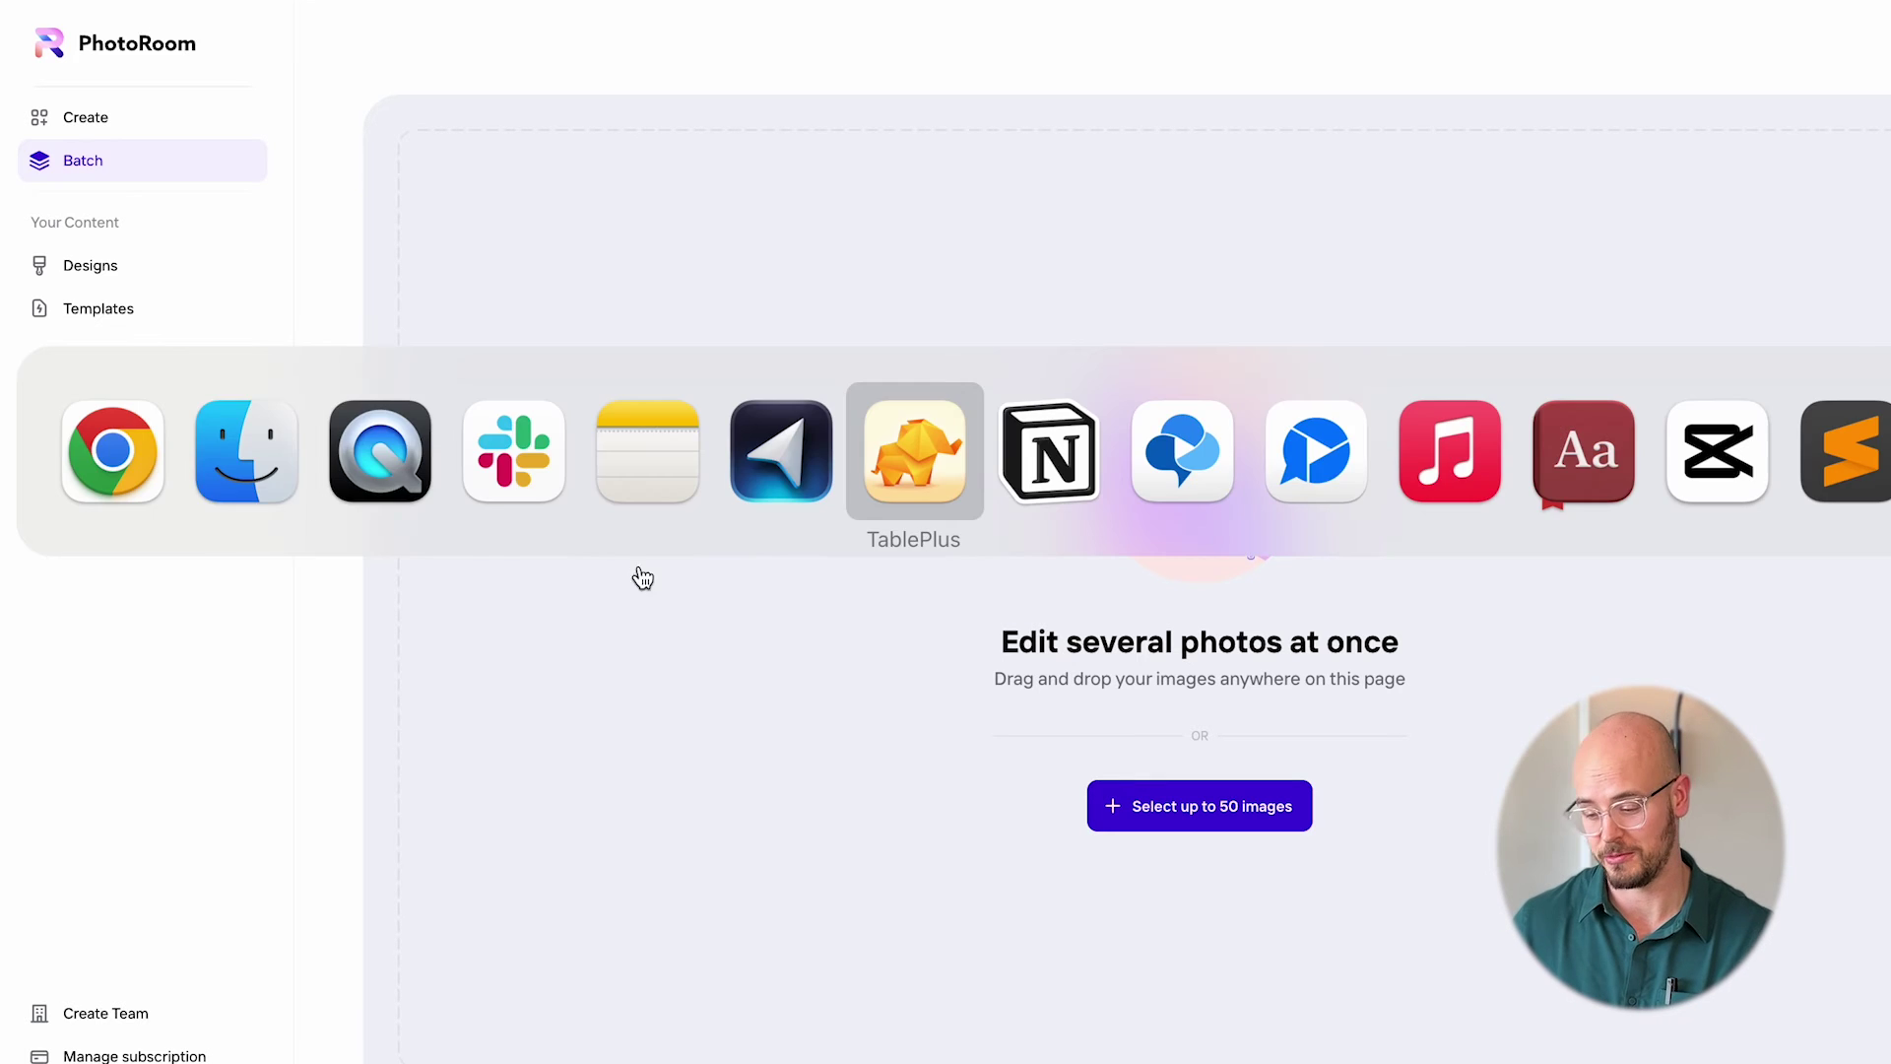
click(252, 450)
right_click(1162, 280)
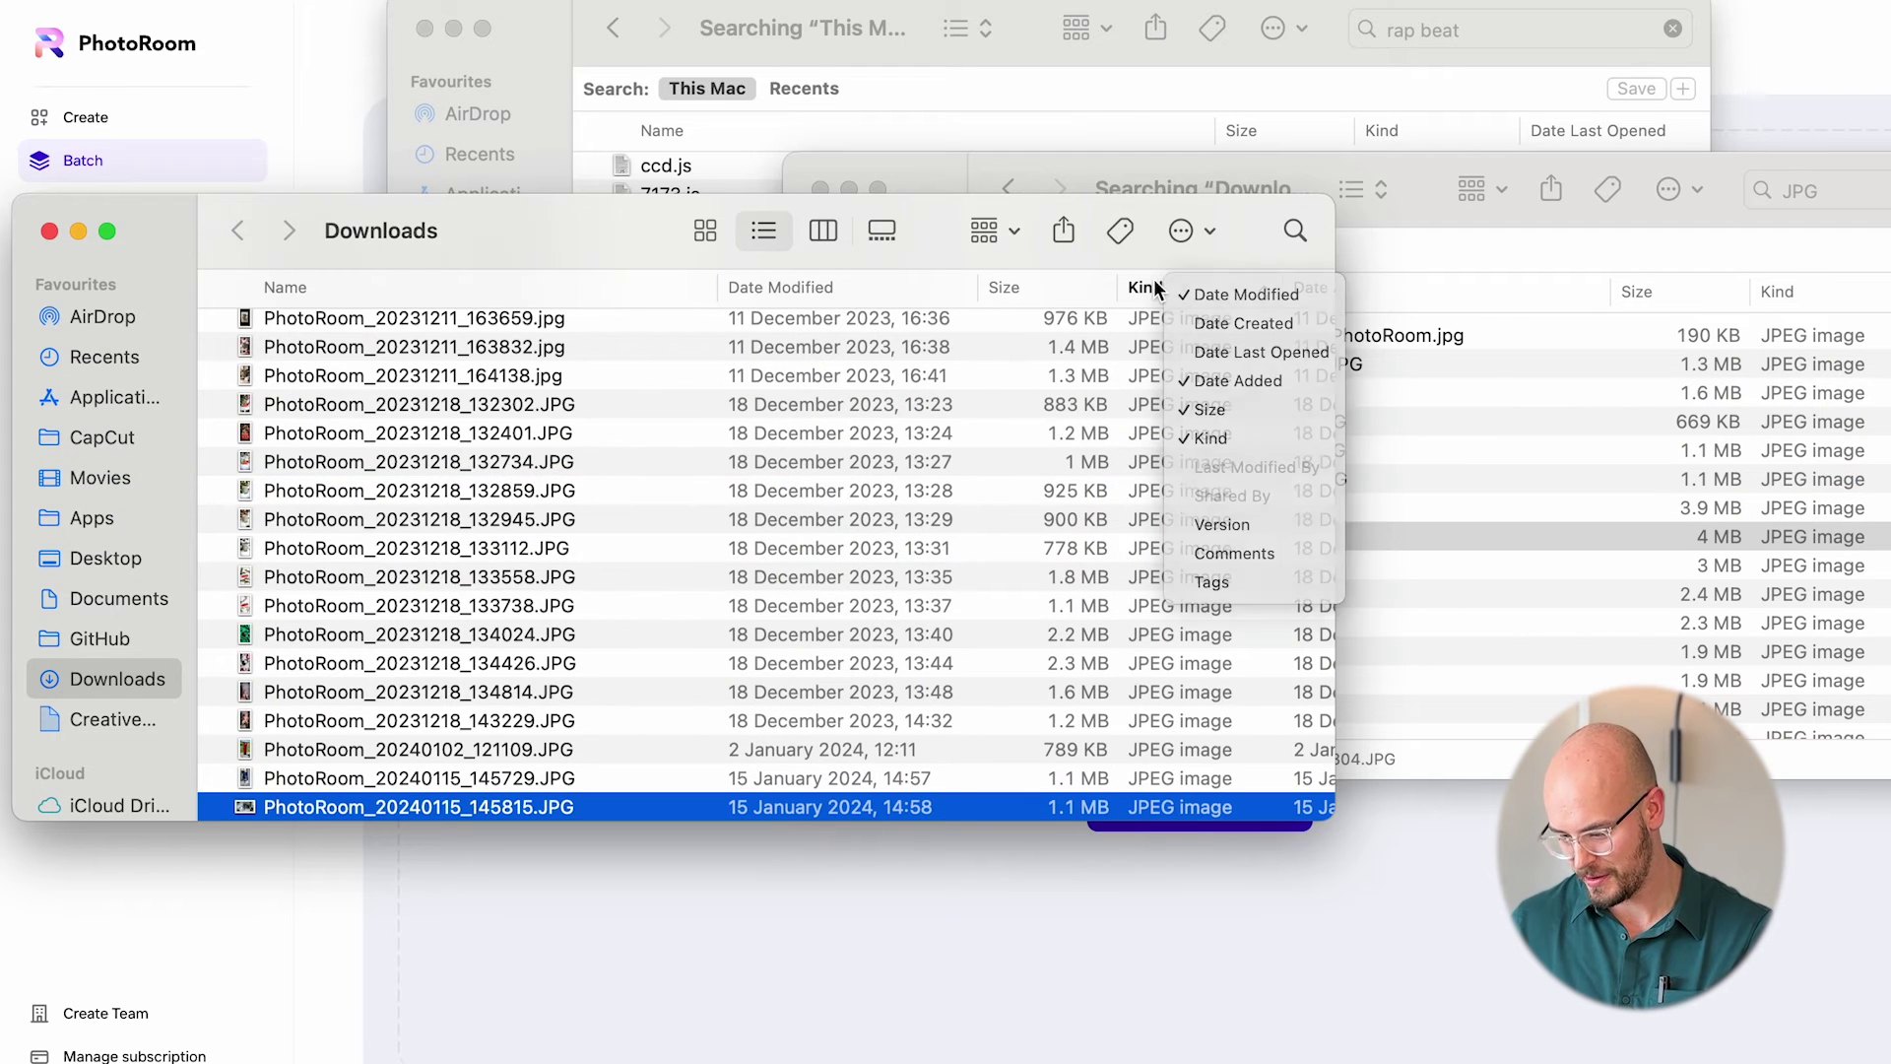
click(1115, 370)
click(474, 301)
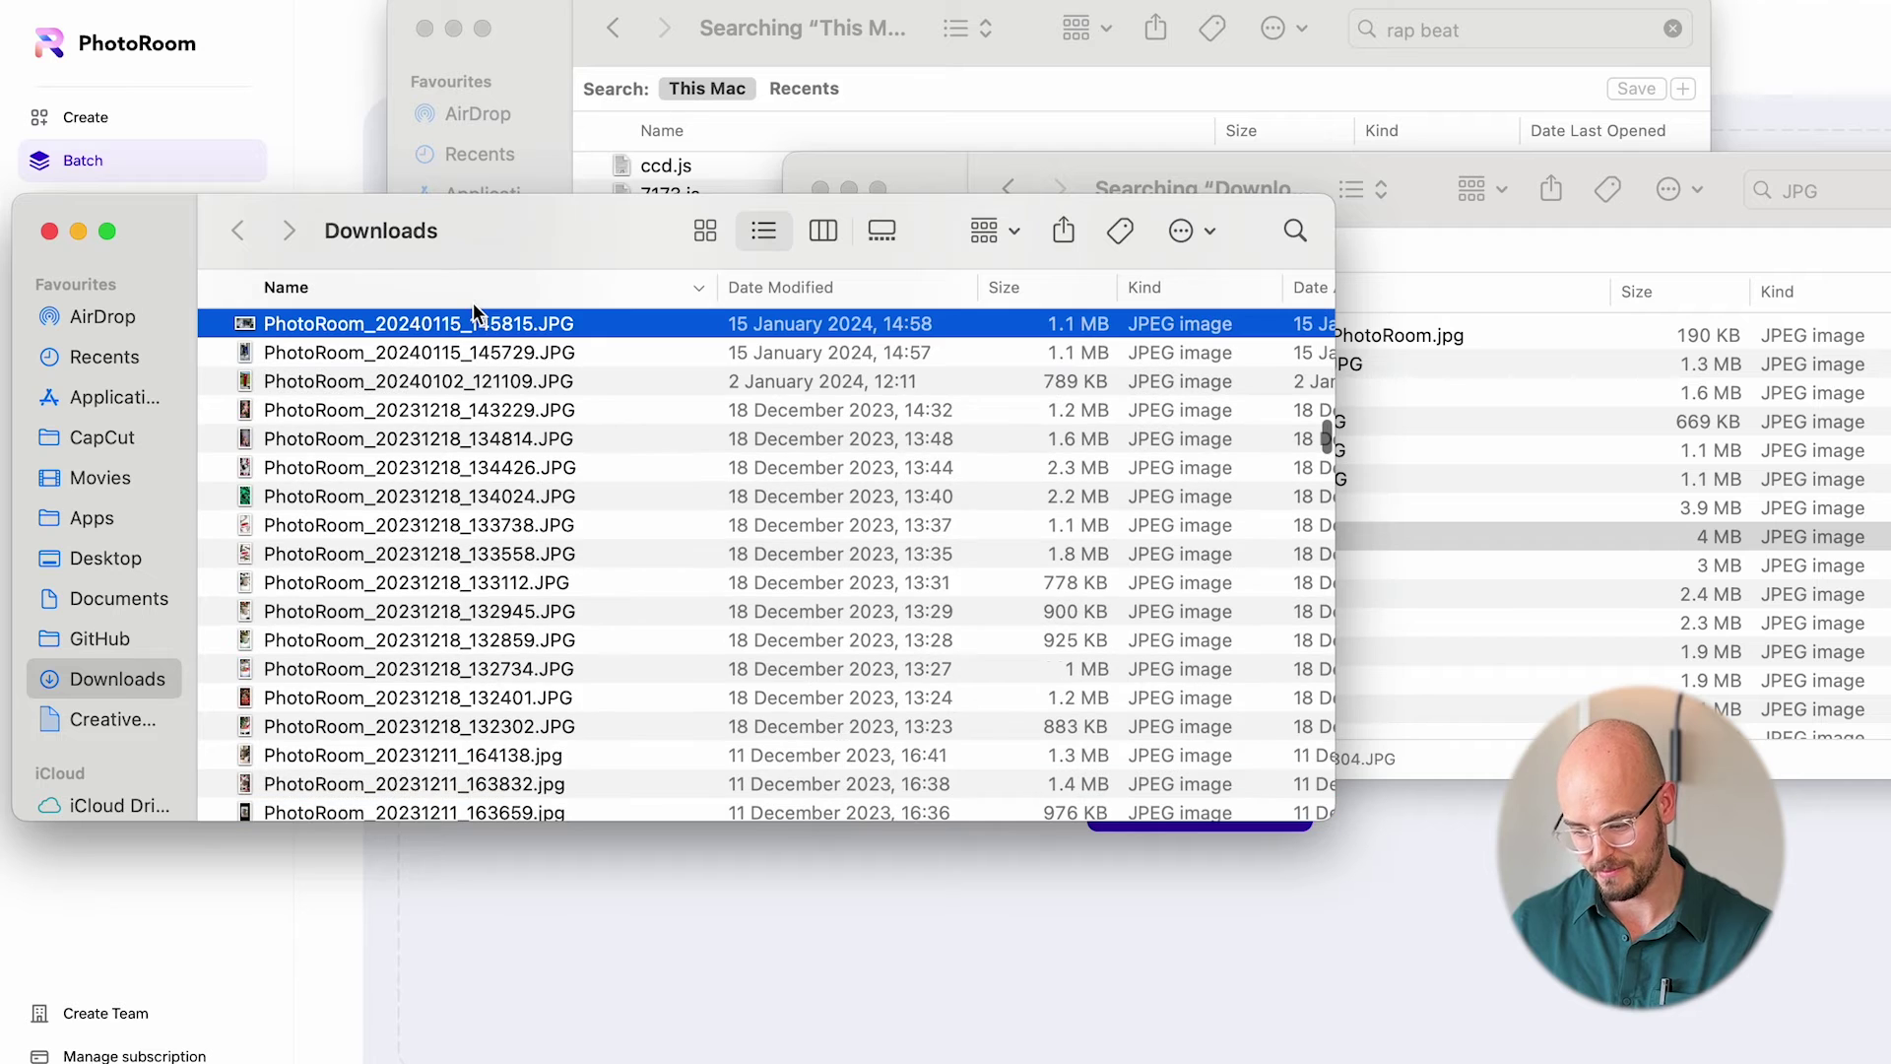
key(super+a)
drag(470, 706, 805, 1037)
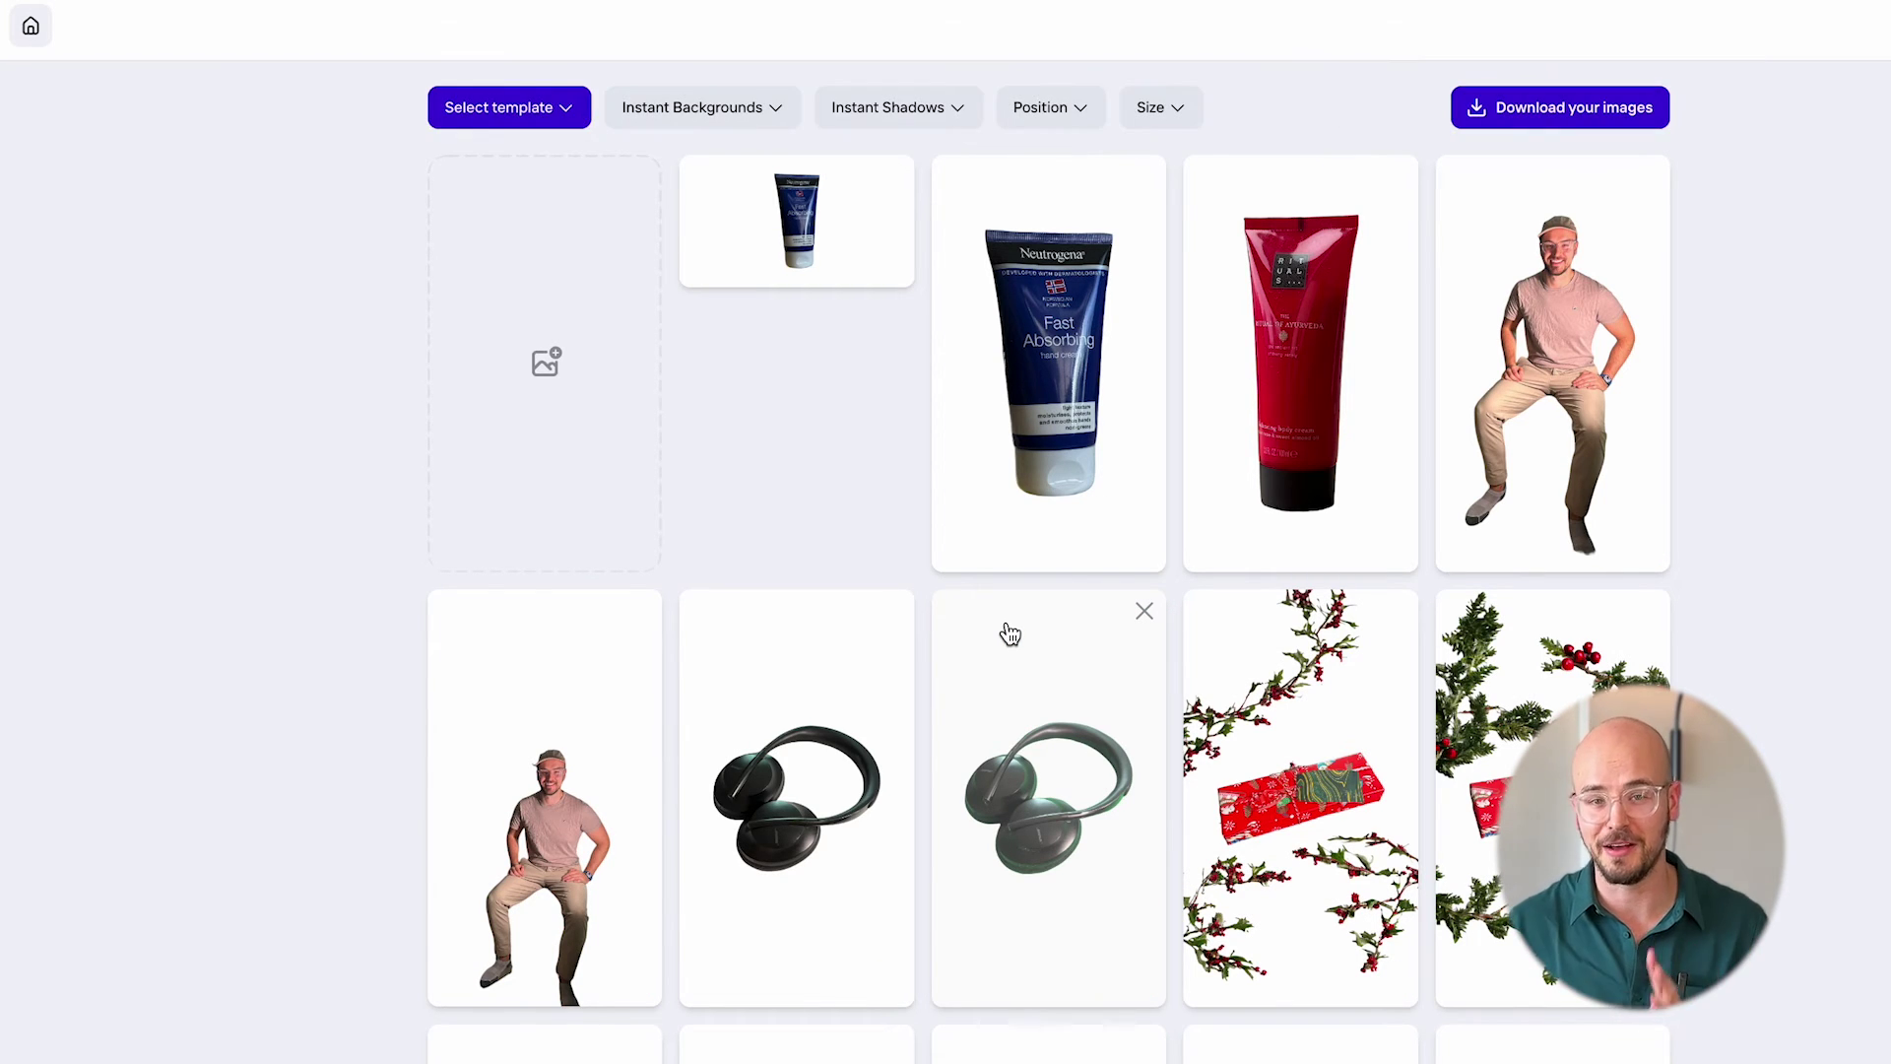
Resize every photo in the batch to the Square size preset.
scroll(1010, 633, down, 8)
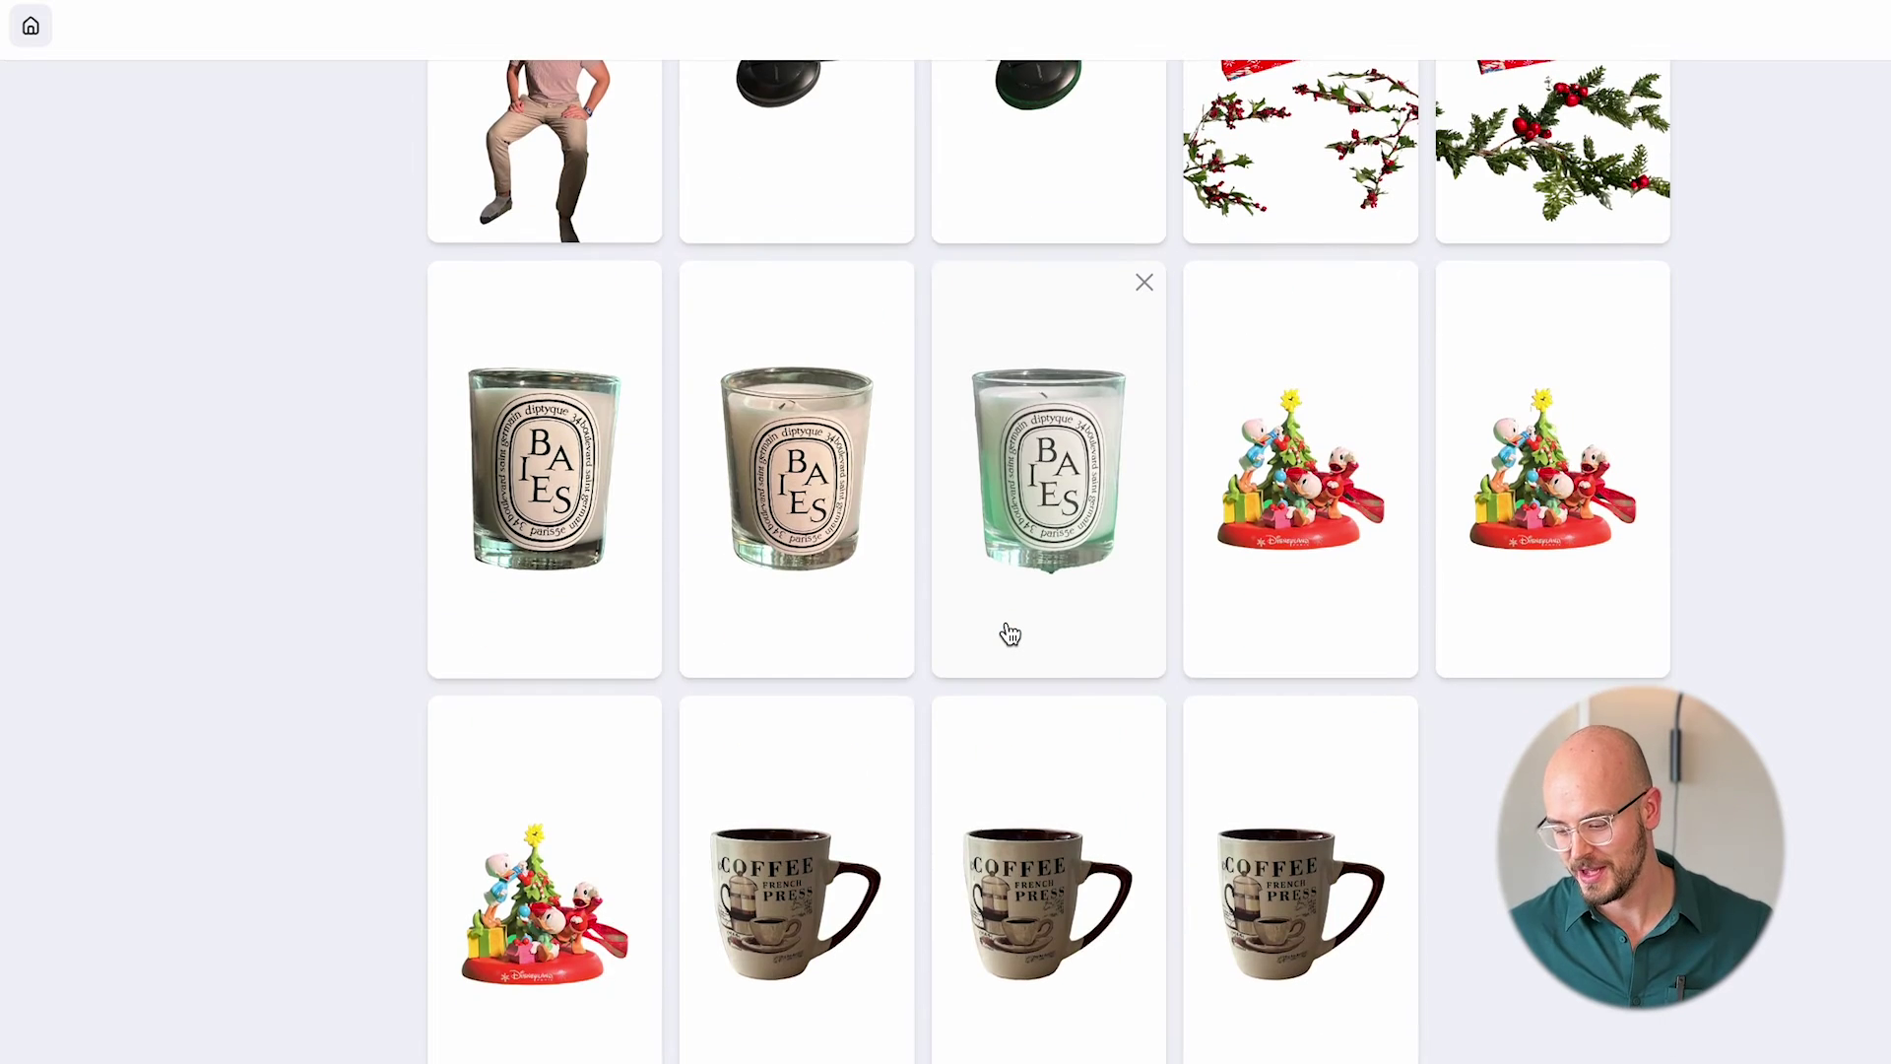
scroll(1009, 634, up, 8)
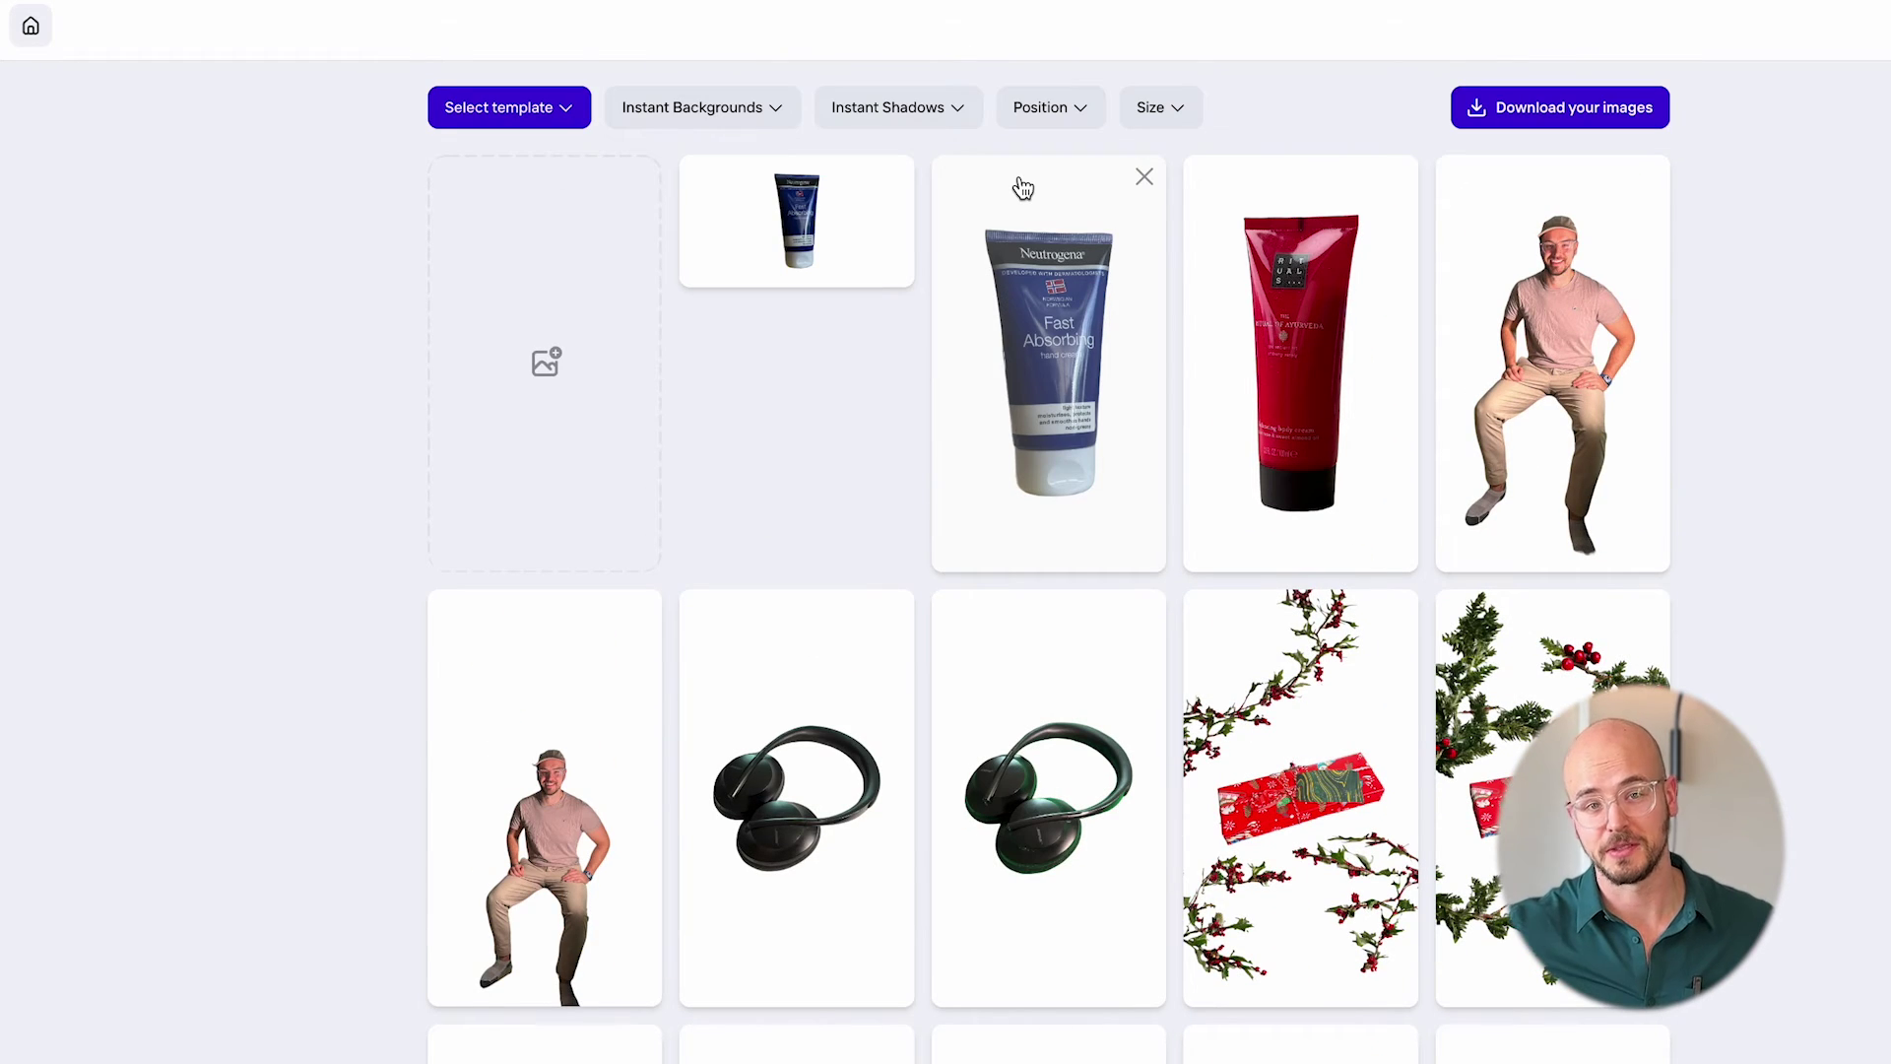
click(1188, 111)
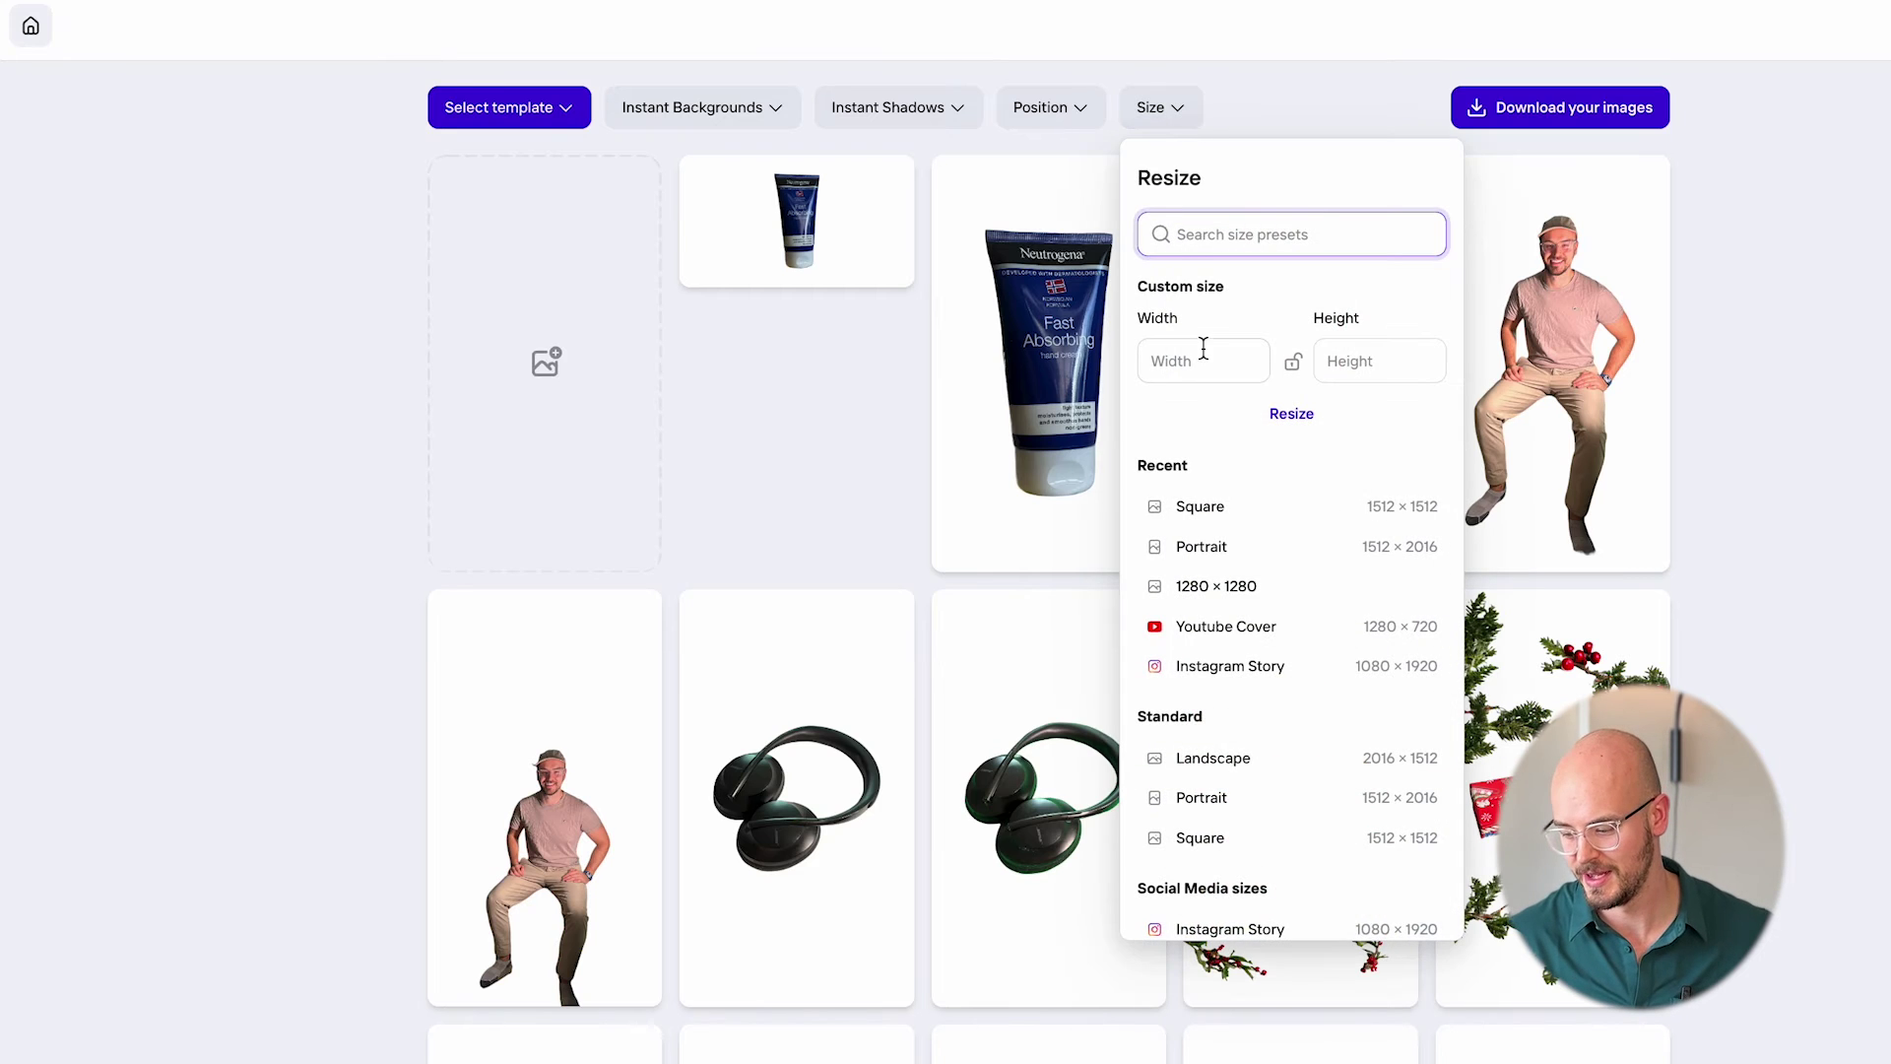
click(1198, 520)
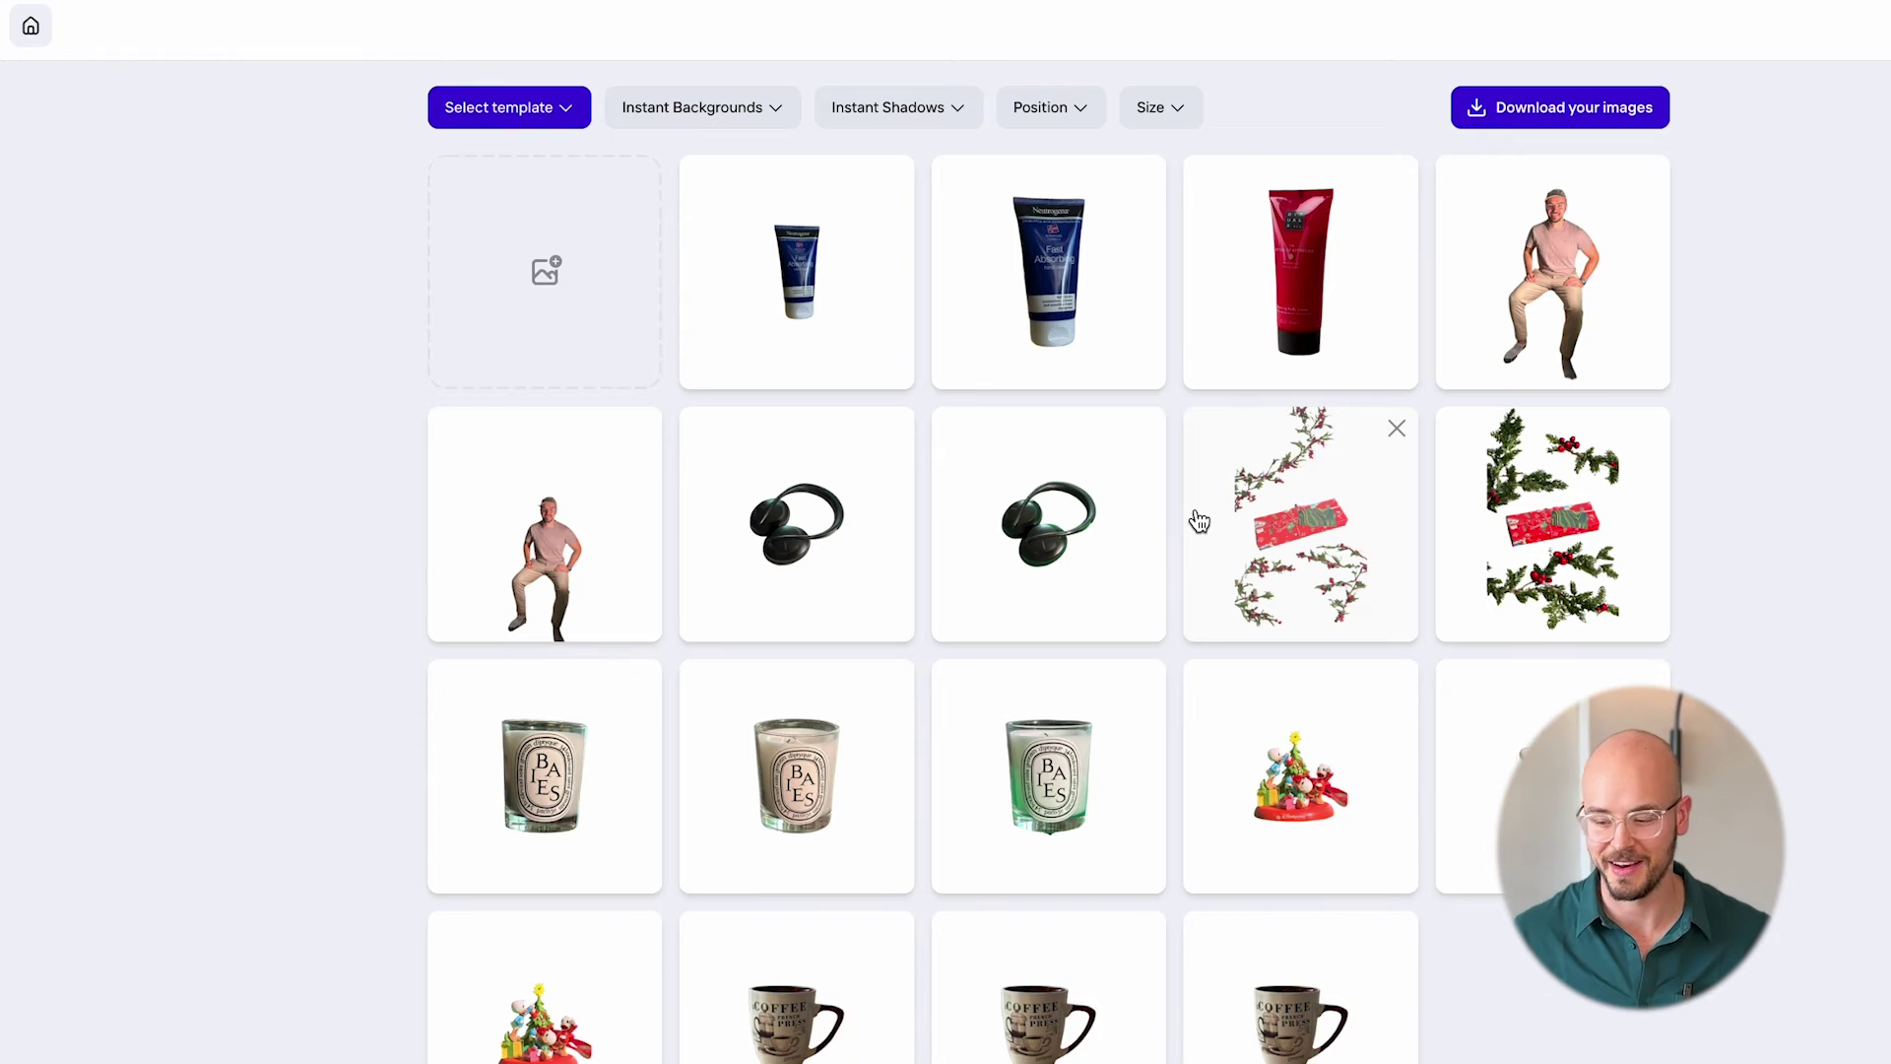
Give all batch photos a Floating instant shadow, verify Size and shadows, and start processing.
click(893, 110)
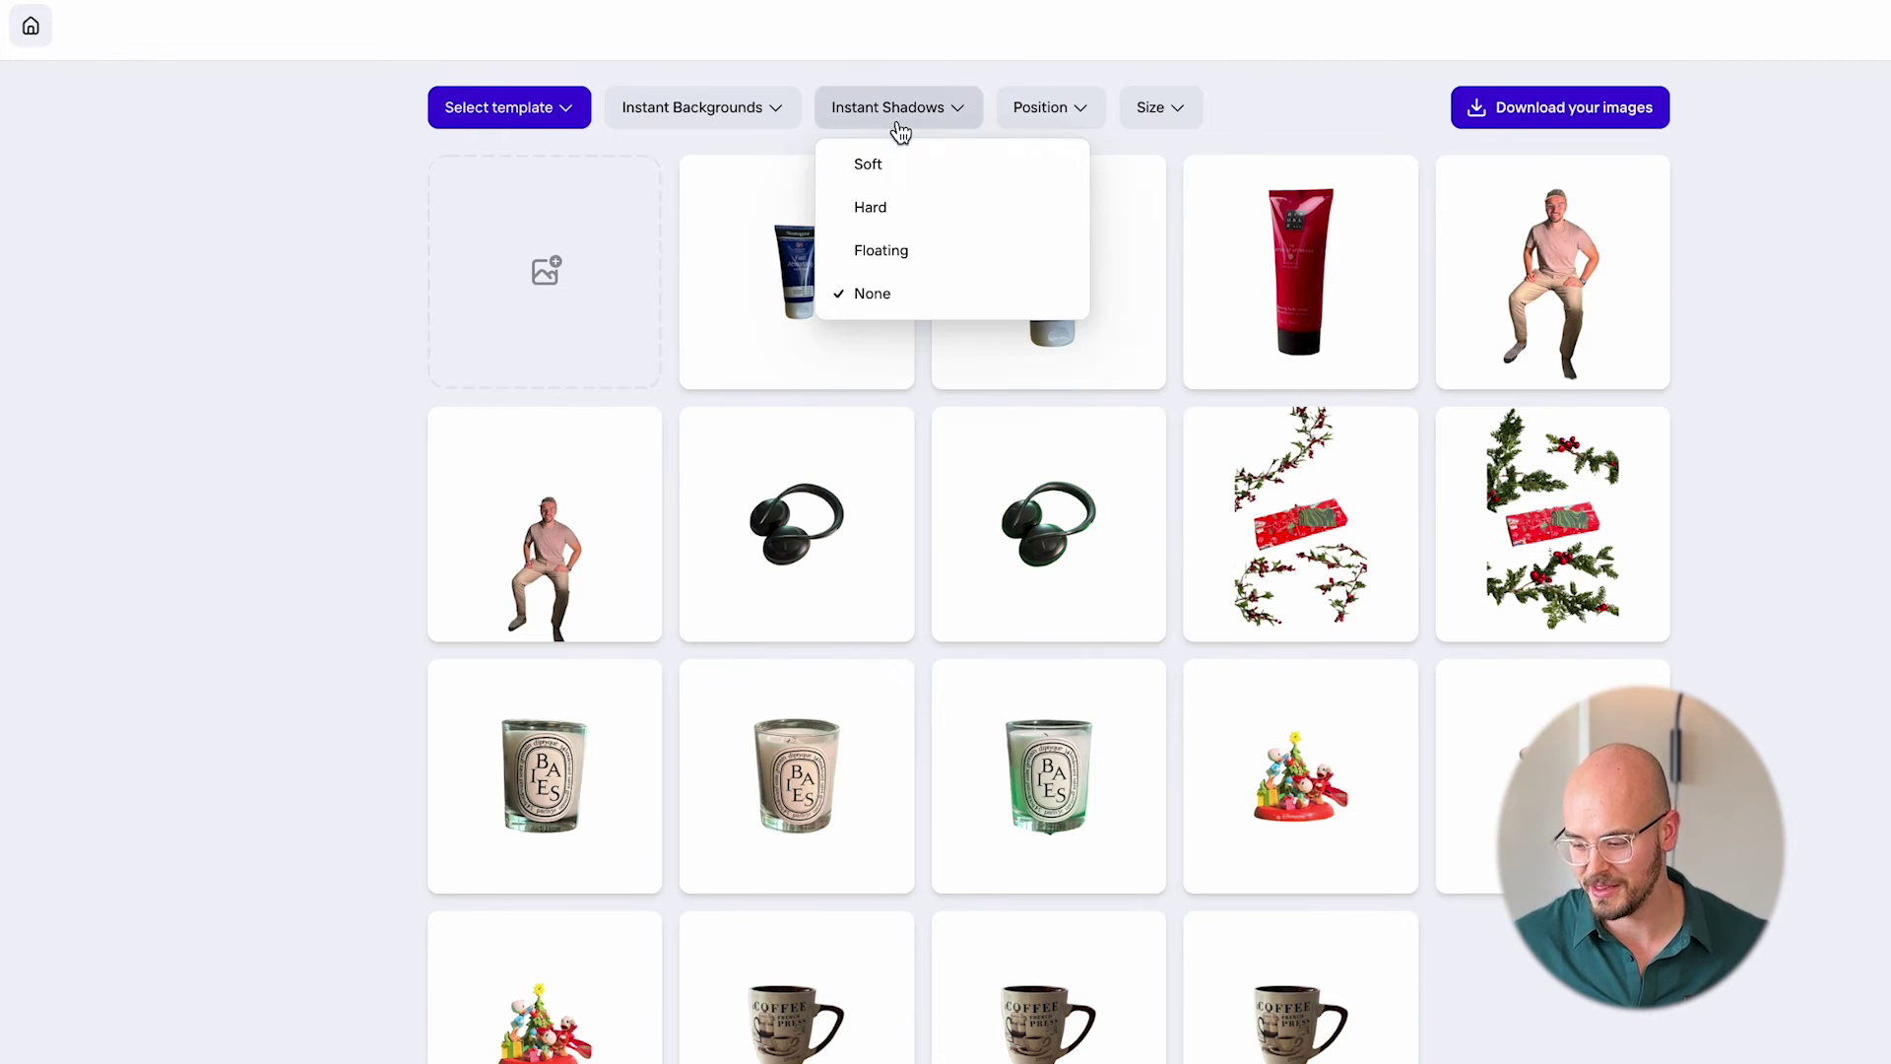
click(878, 252)
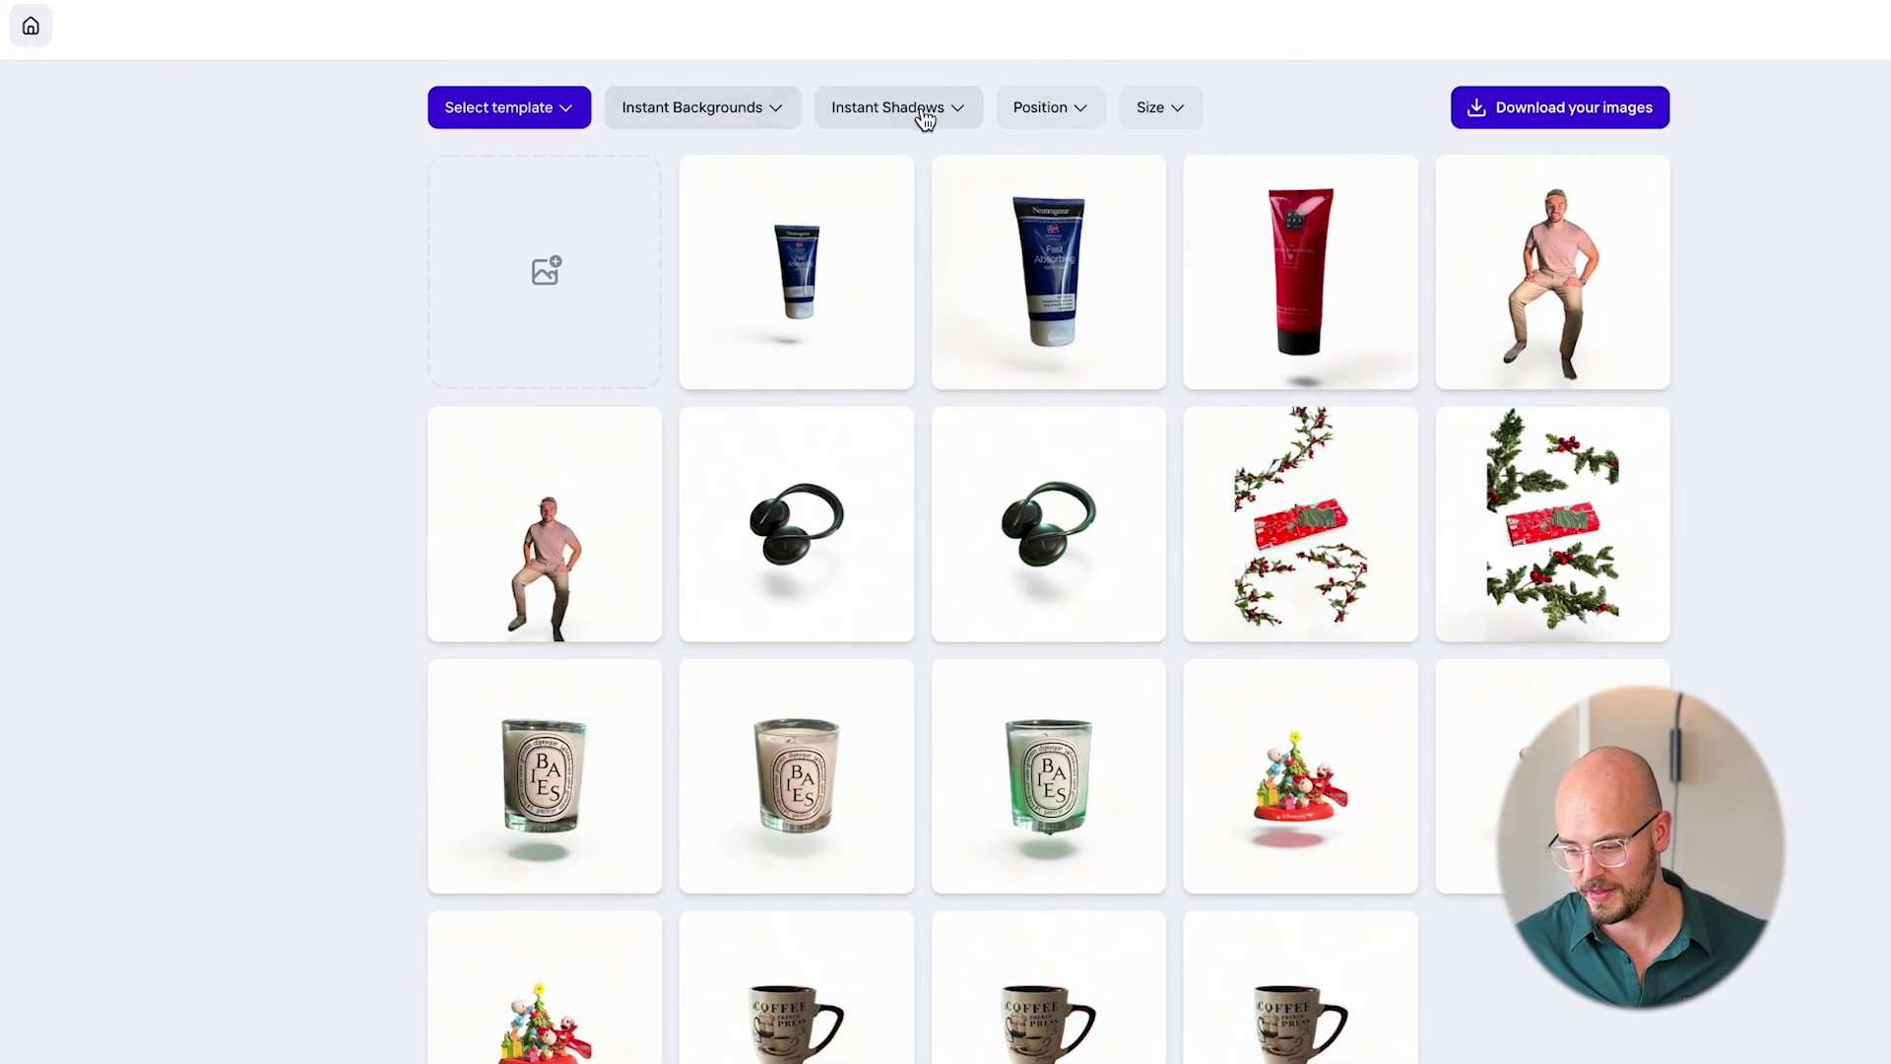
click(1152, 117)
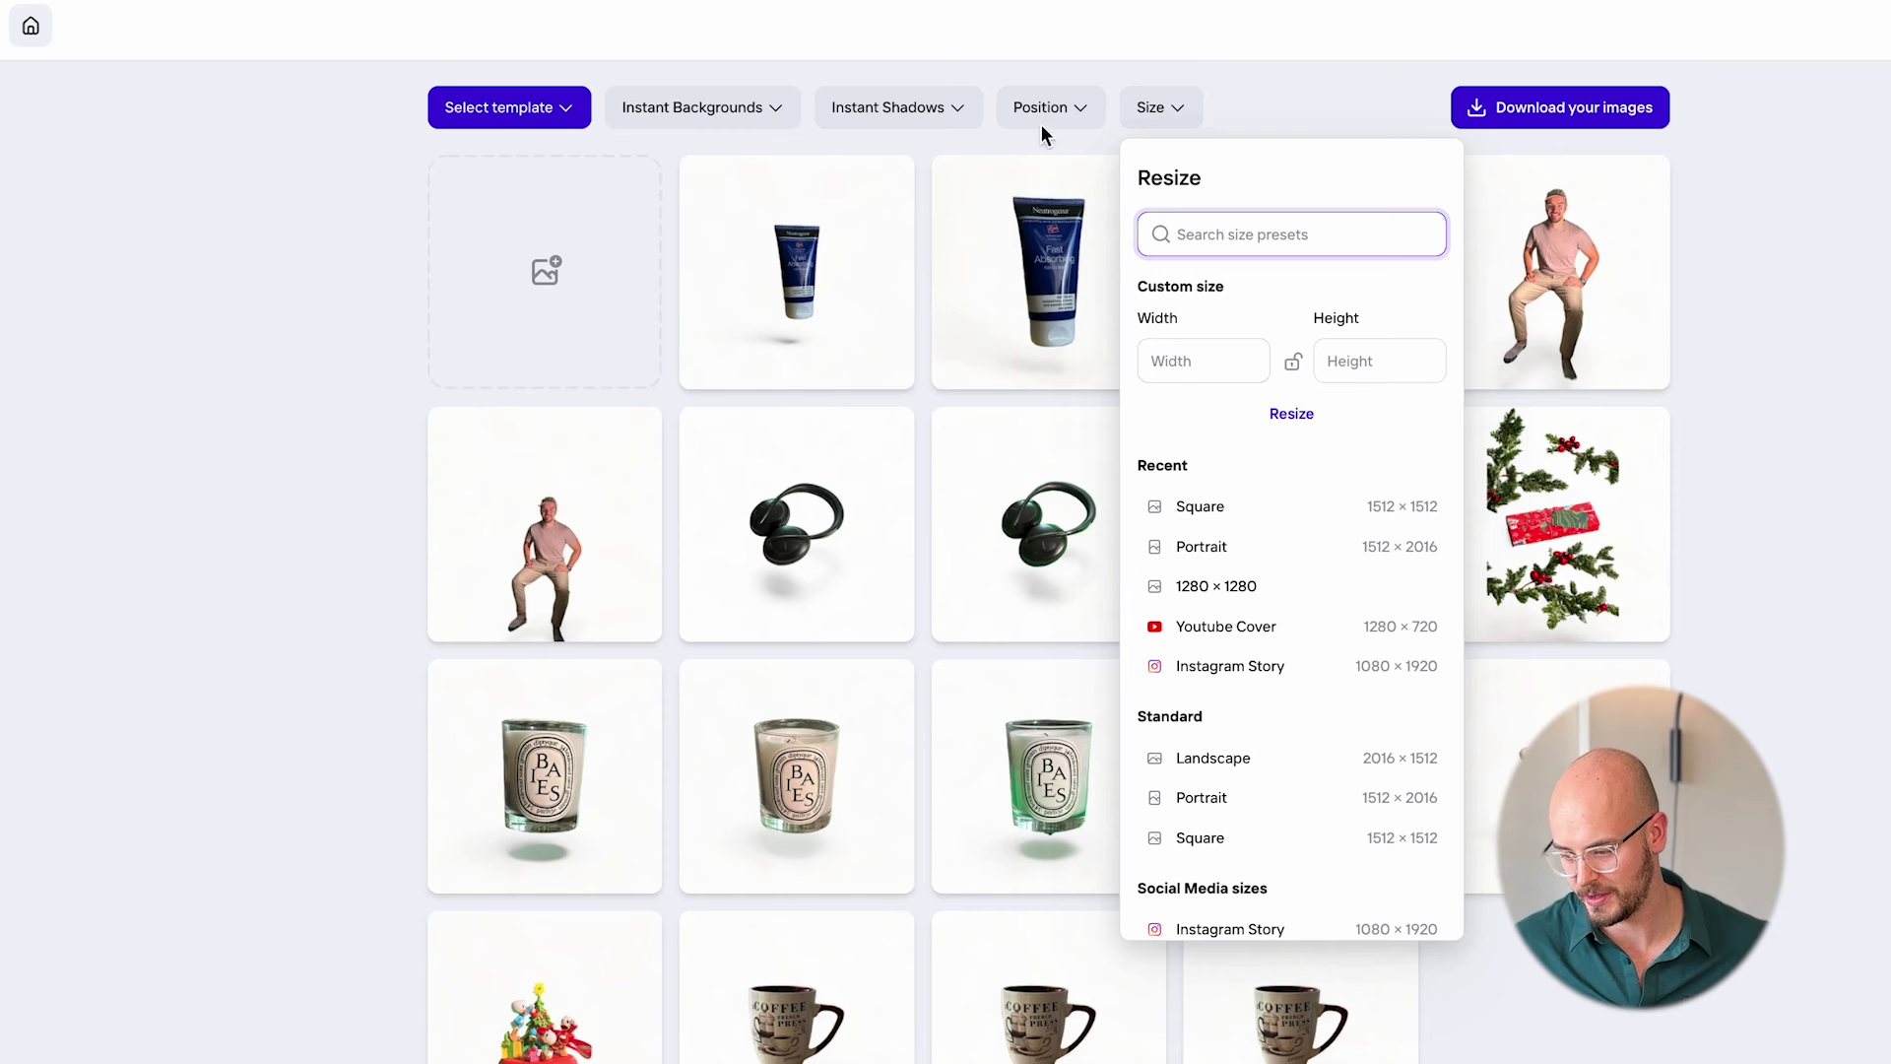
click(954, 116)
click(919, 162)
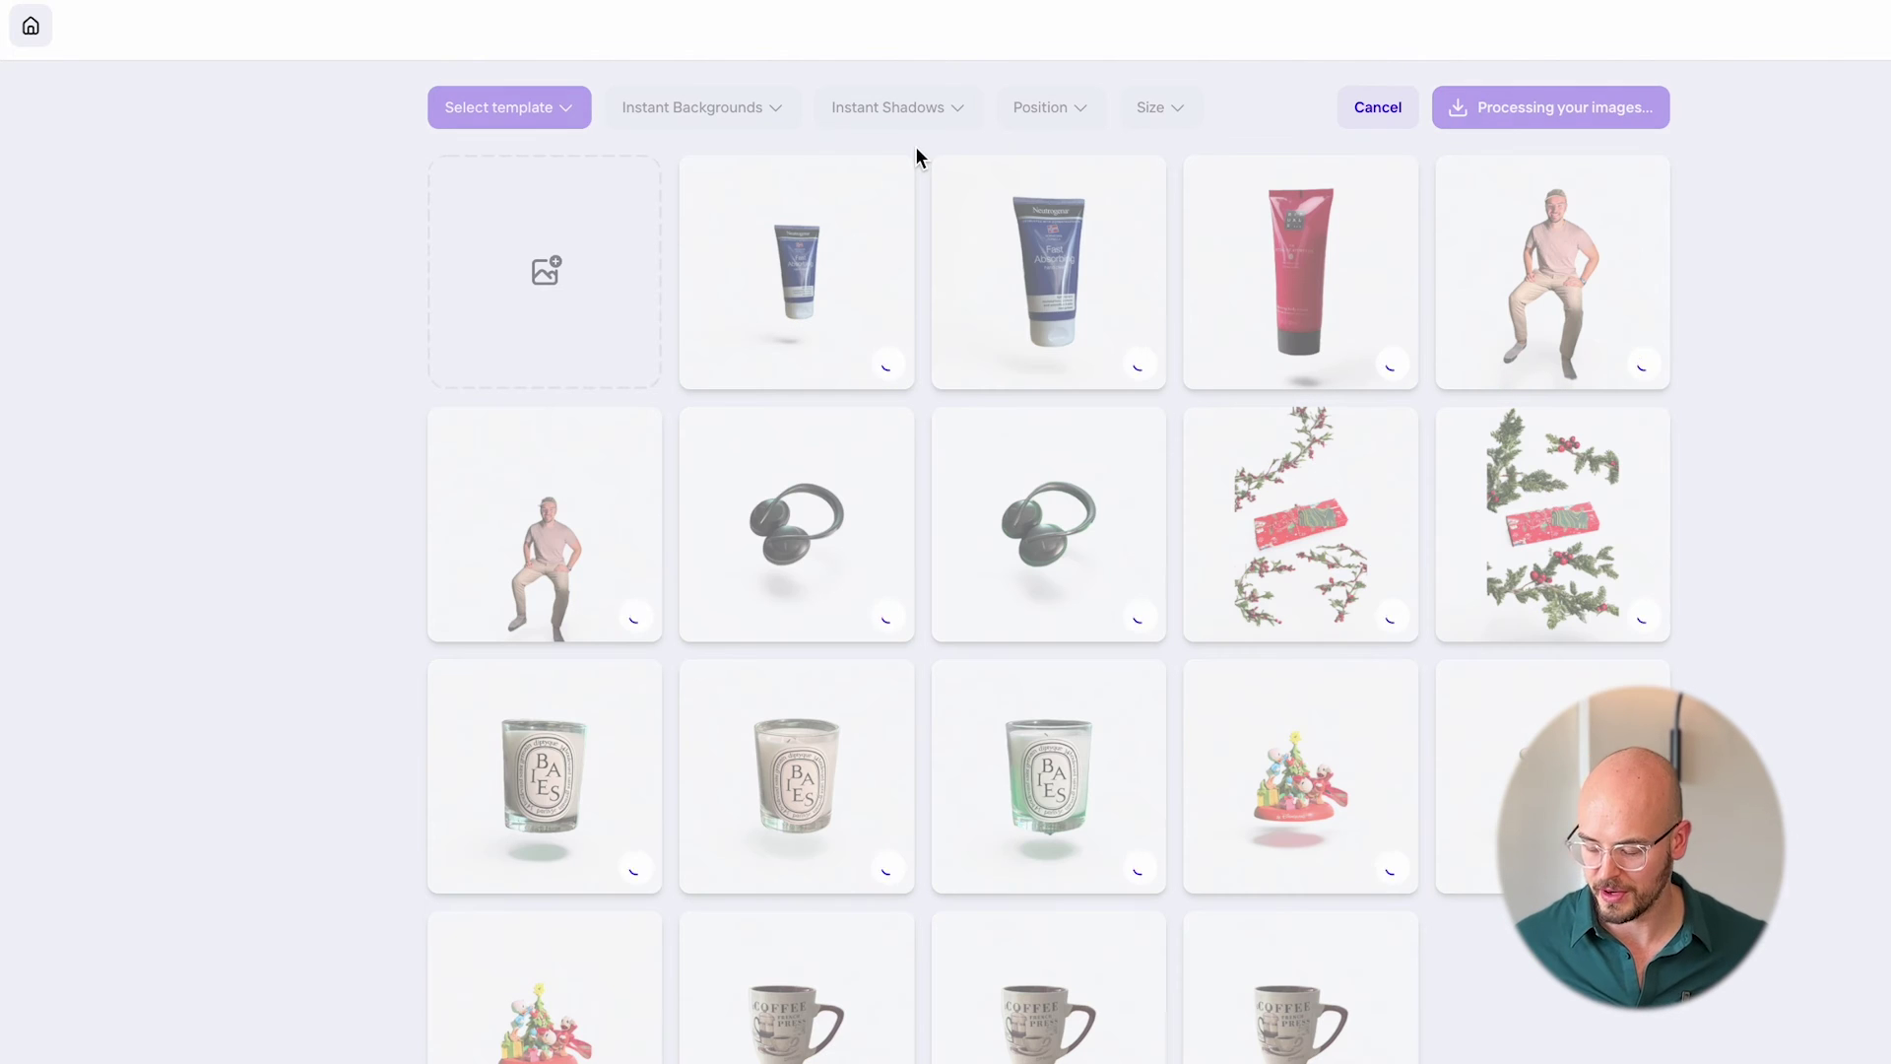